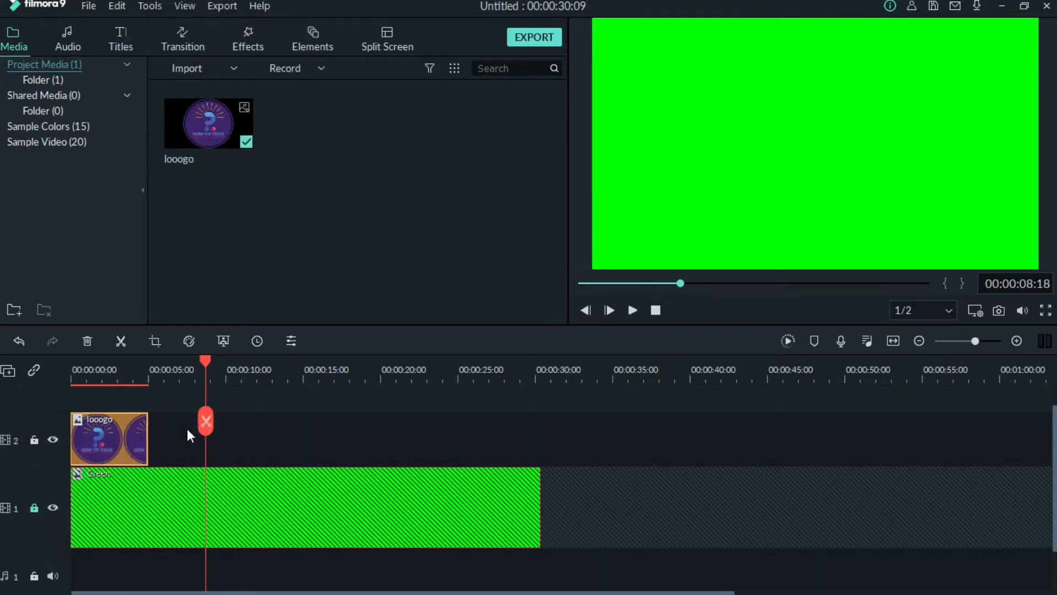
# Shorten the looogo clip on track 2 to end at 00:00:03:08 and paste a copy directly after it.
pyautogui.moveTo(205, 432); pyautogui.dragTo(123, 428)
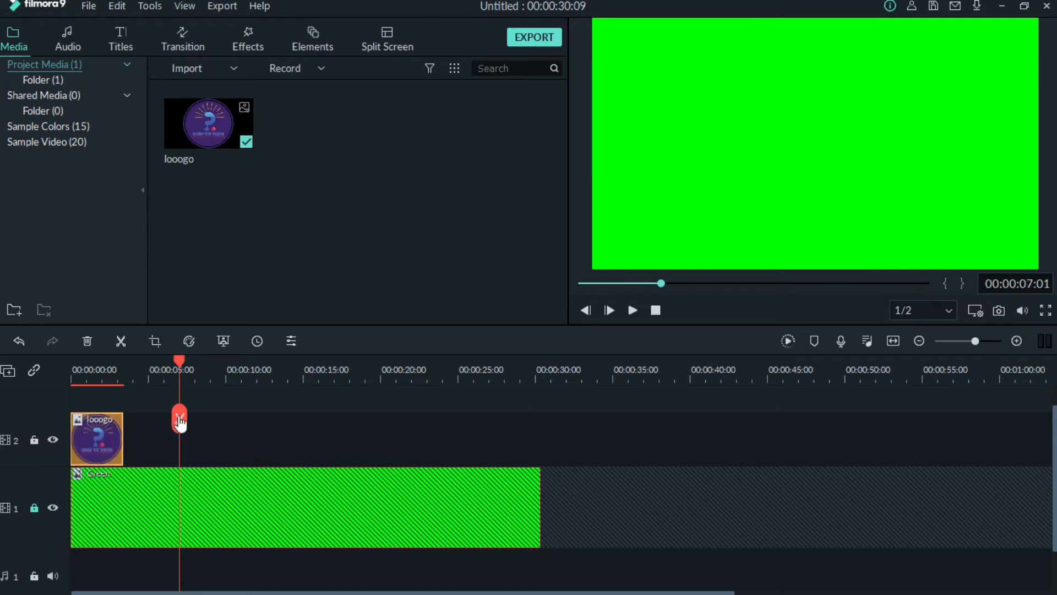
pyautogui.rightClick(109, 428)
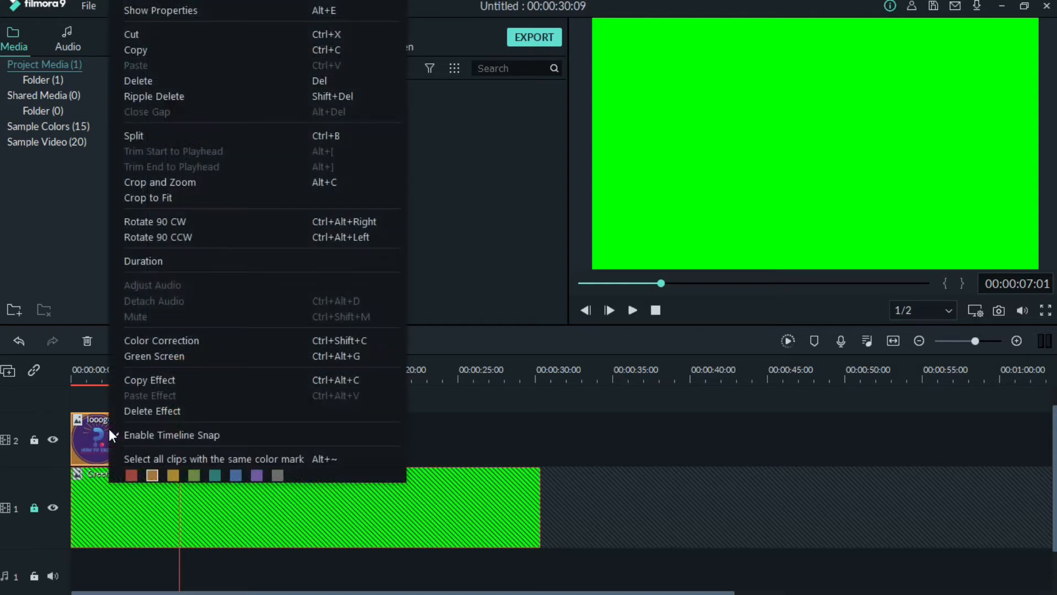
pyautogui.click(148, 51)
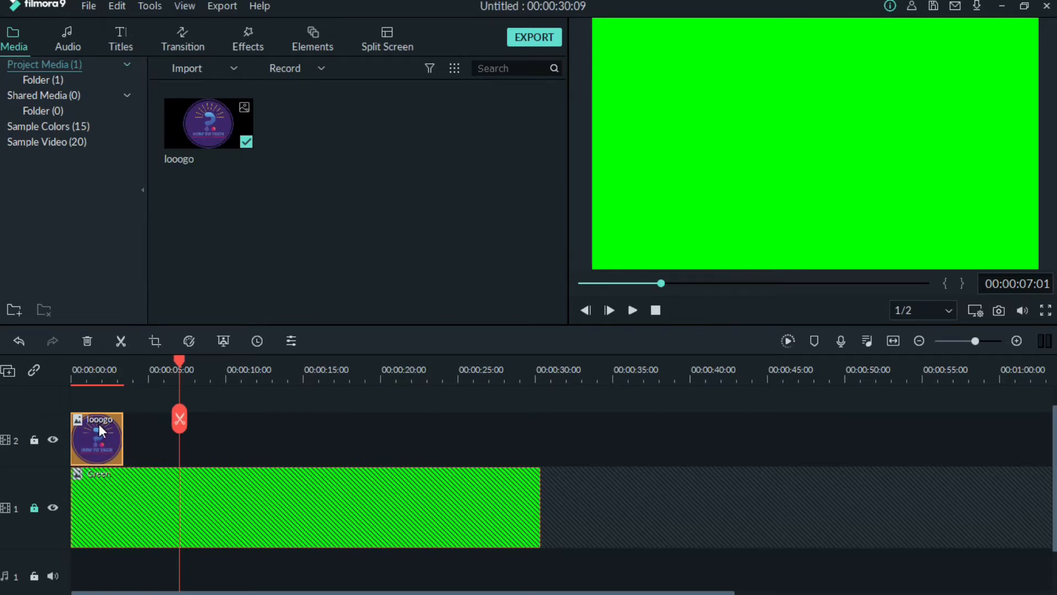
pyautogui.moveTo(184, 422); pyautogui.dragTo(122, 429)
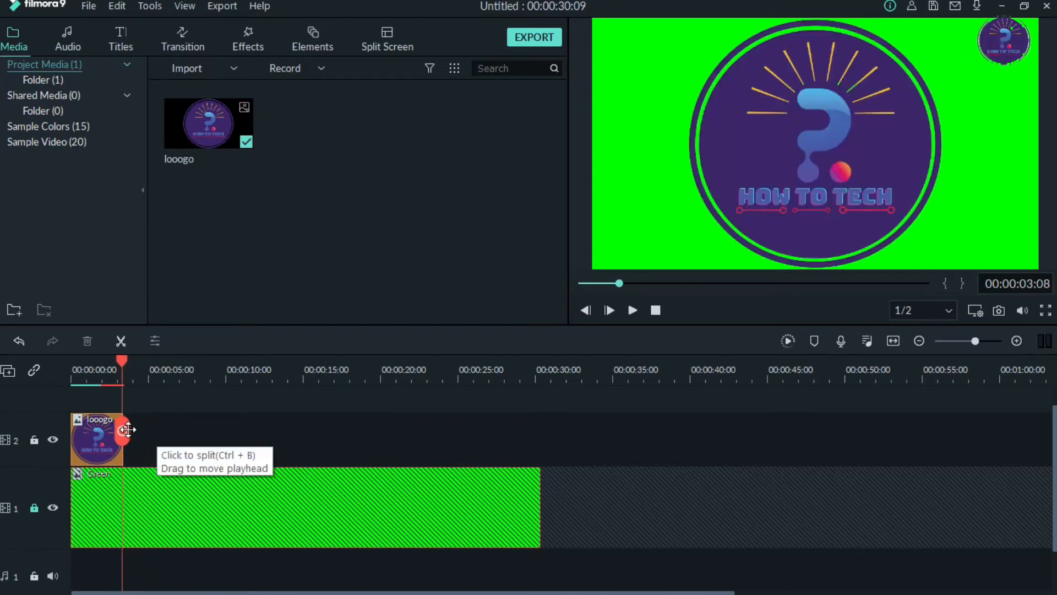
pyautogui.rightClick(158, 430)
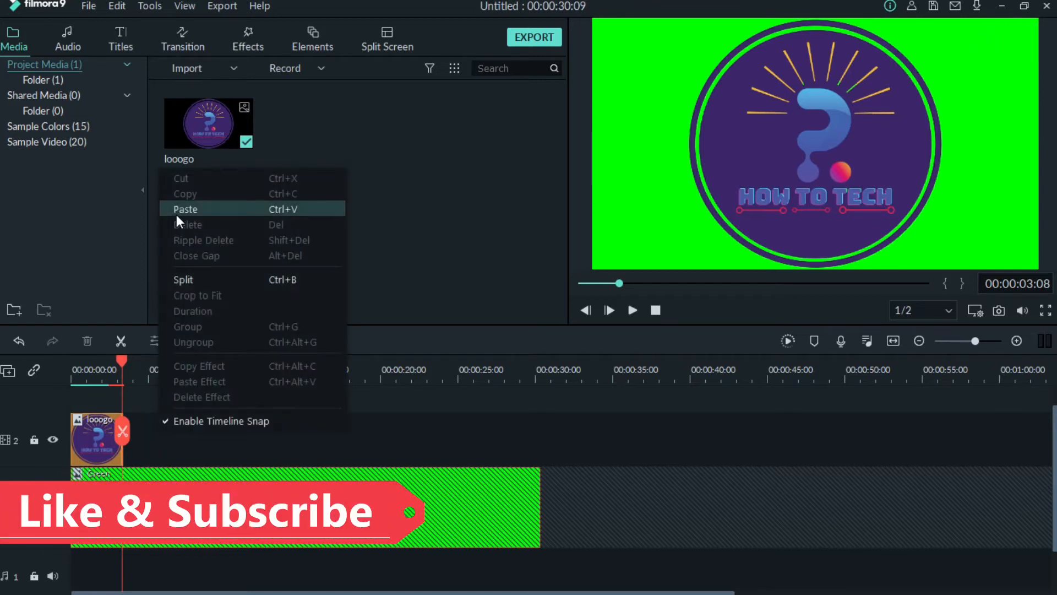
pyautogui.click(186, 213)
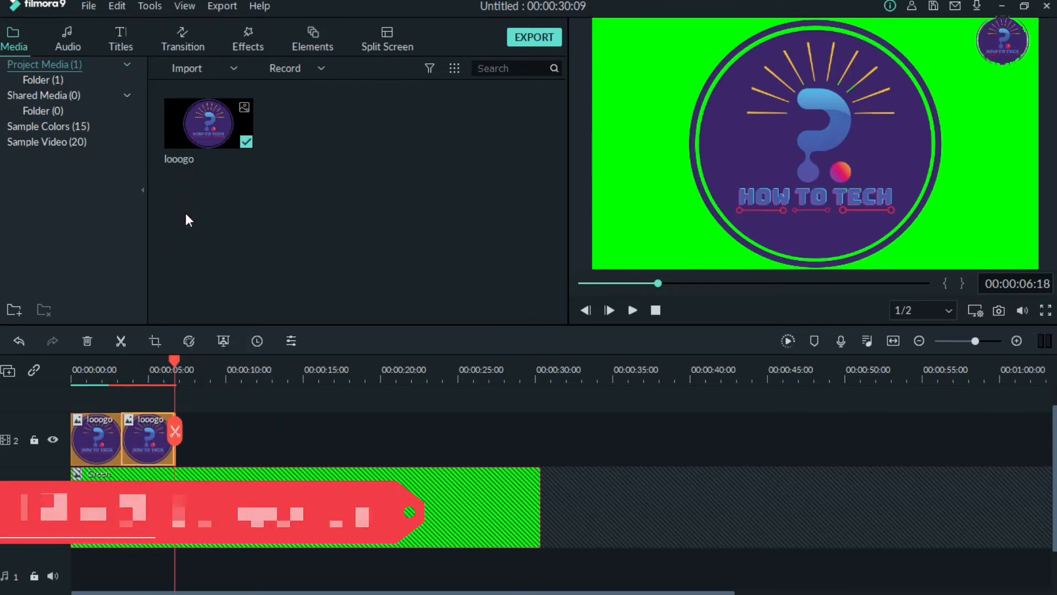
# Paste a third copy of the looogo clip on track 2, directly after the second one.
pyautogui.rightClick(227, 248)
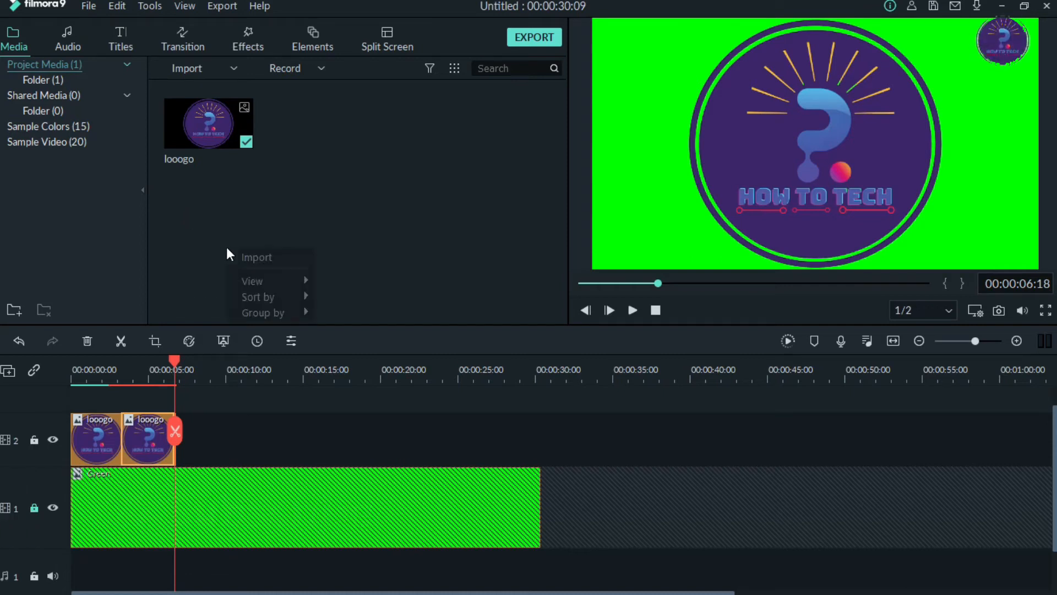
pyautogui.click(220, 443)
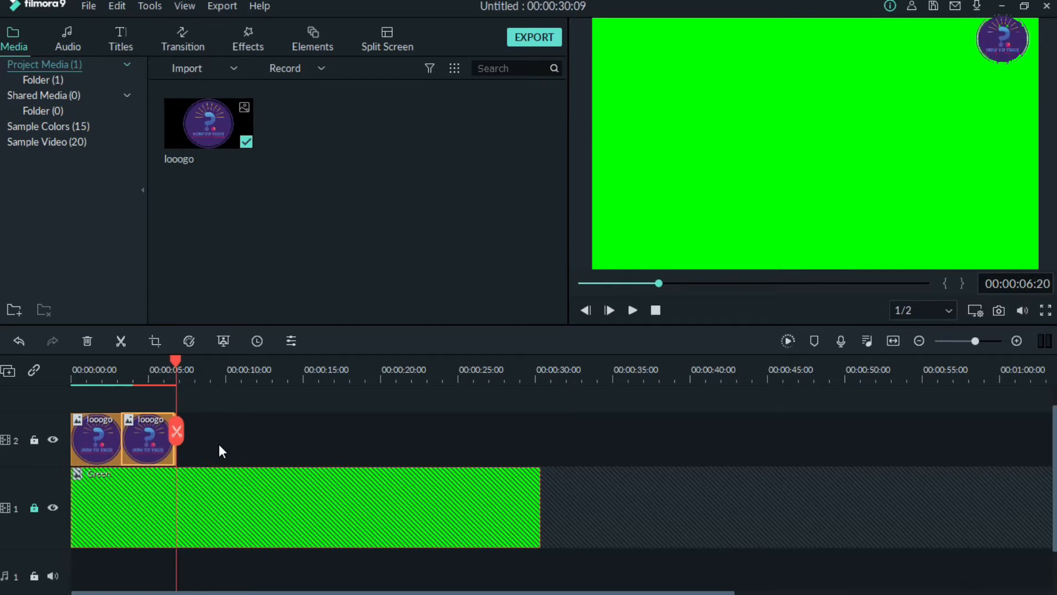
pyautogui.rightClick(219, 444)
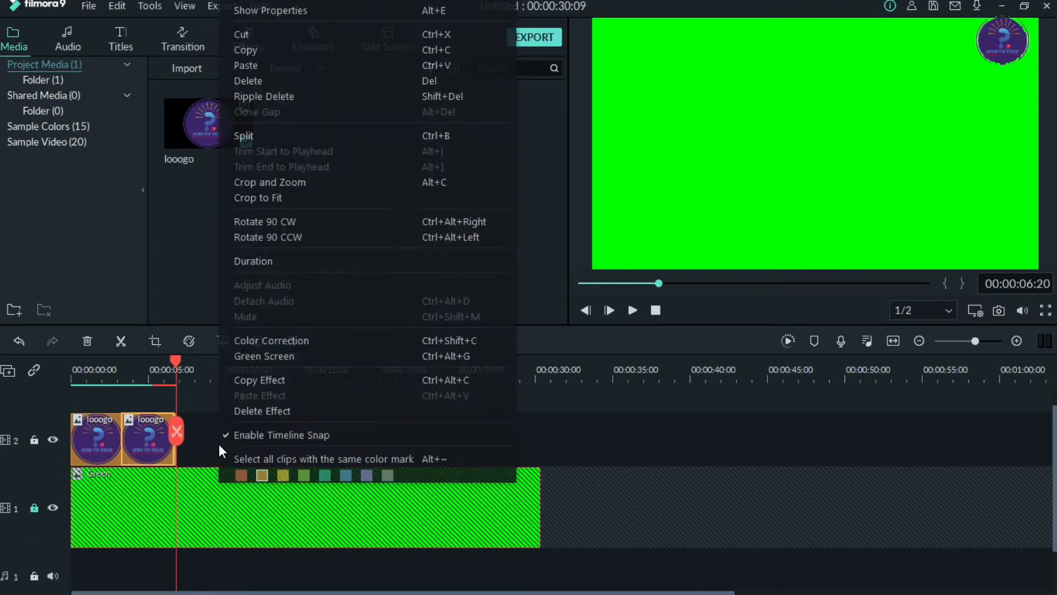
pyautogui.click(259, 68)
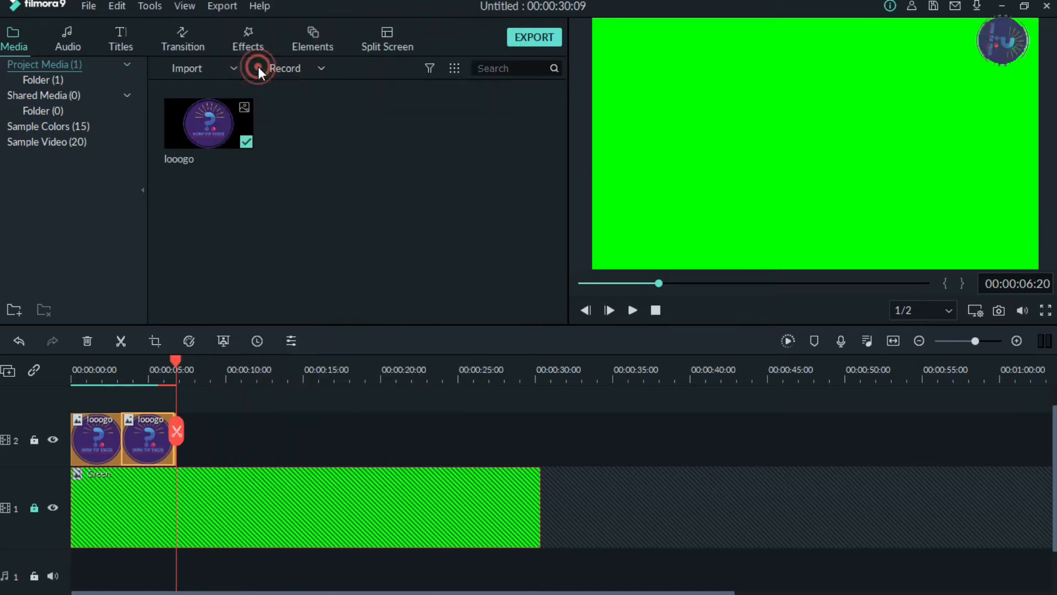
pyautogui.click(259, 67)
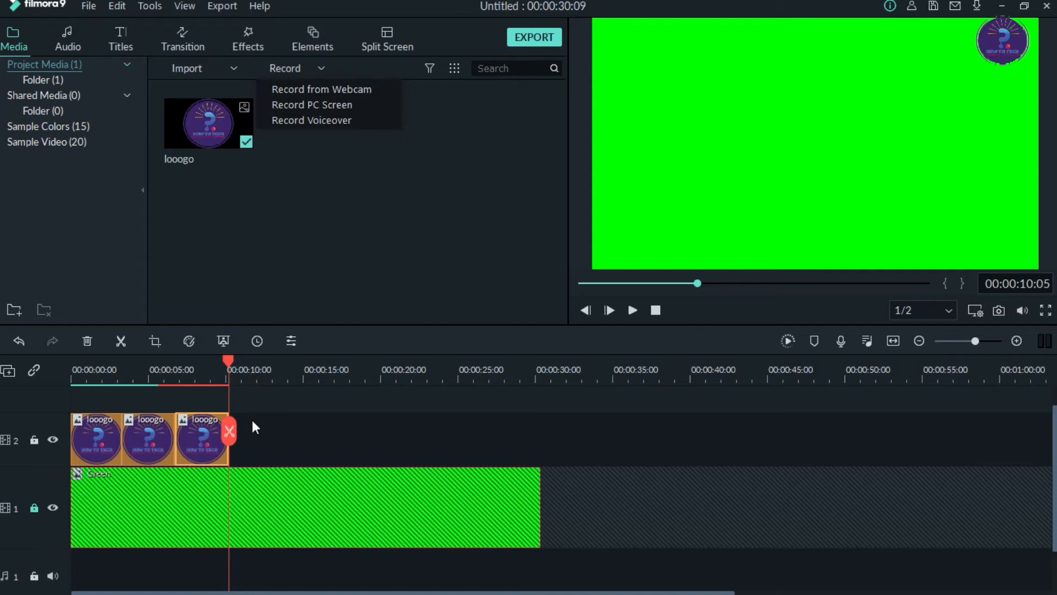
# Add a fourth looogo copy at the end of the row on track 2.
pyautogui.click(259, 435)
pyautogui.rightClick(259, 439)
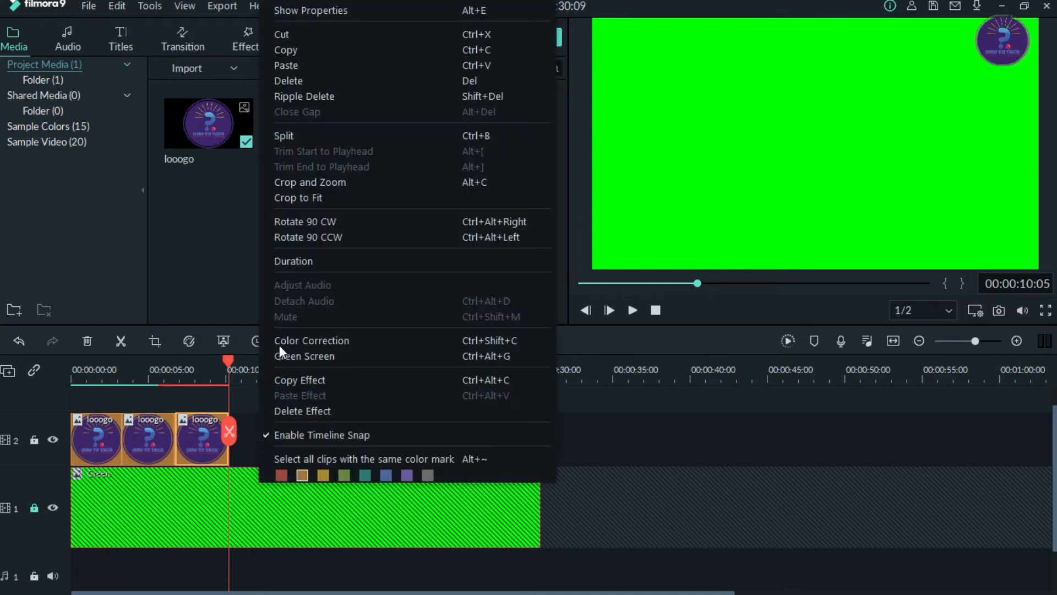
pyautogui.click(291, 68)
pyautogui.moveTo(291, 68)
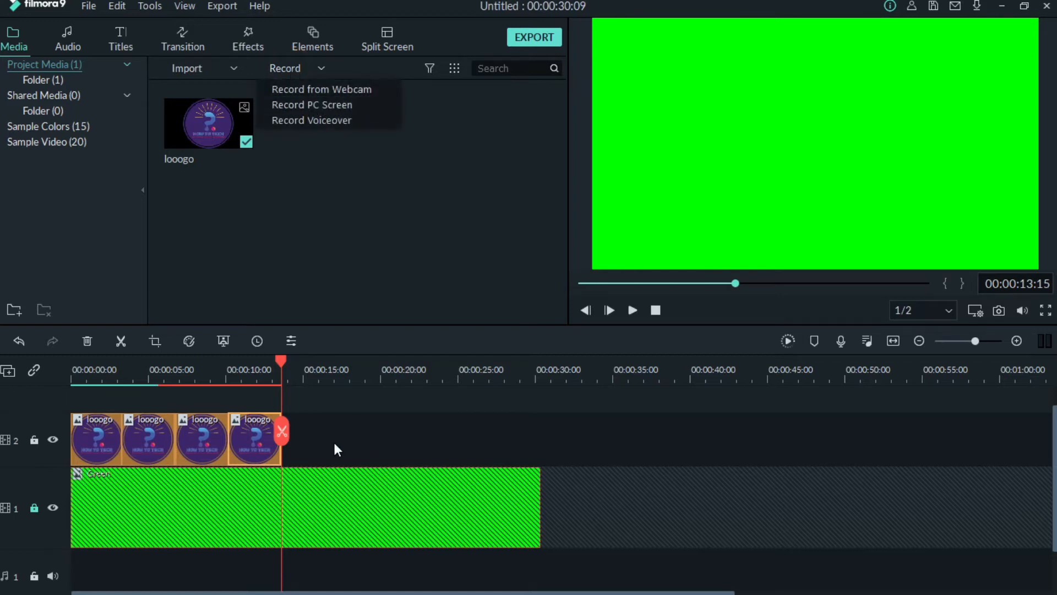
# Paste five more looogo copies in a row so that nine logo clips span the length of the green background.
pyautogui.hotkey('ctrl', 'v')
pyautogui.hotkey('ctrl', 'v')
pyautogui.hotkey('ctrl', 'v')
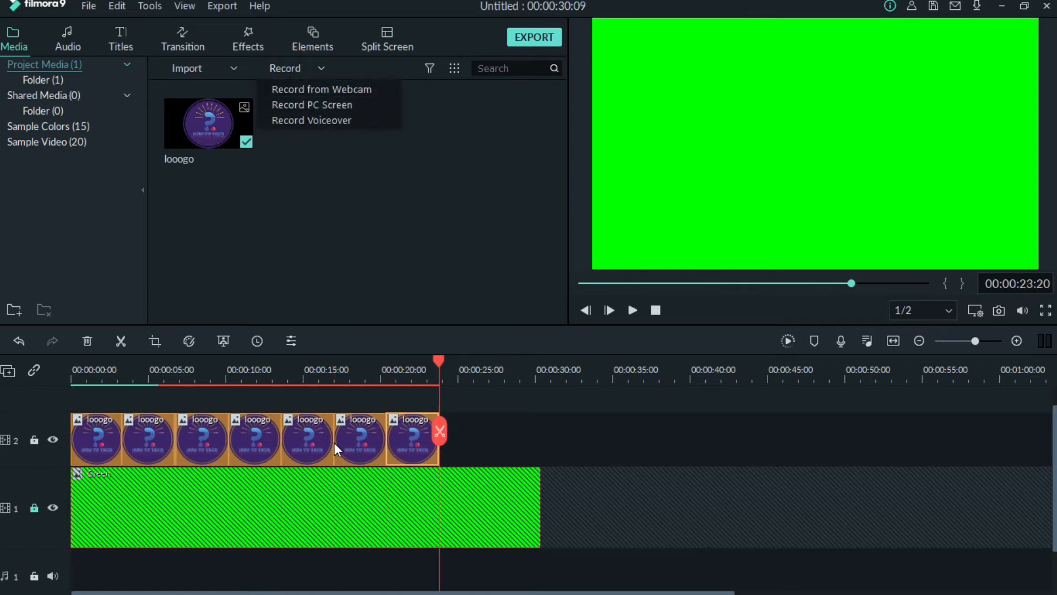
pyautogui.hotkey('ctrl', 'v')
pyautogui.hotkey('ctrl', 'v')
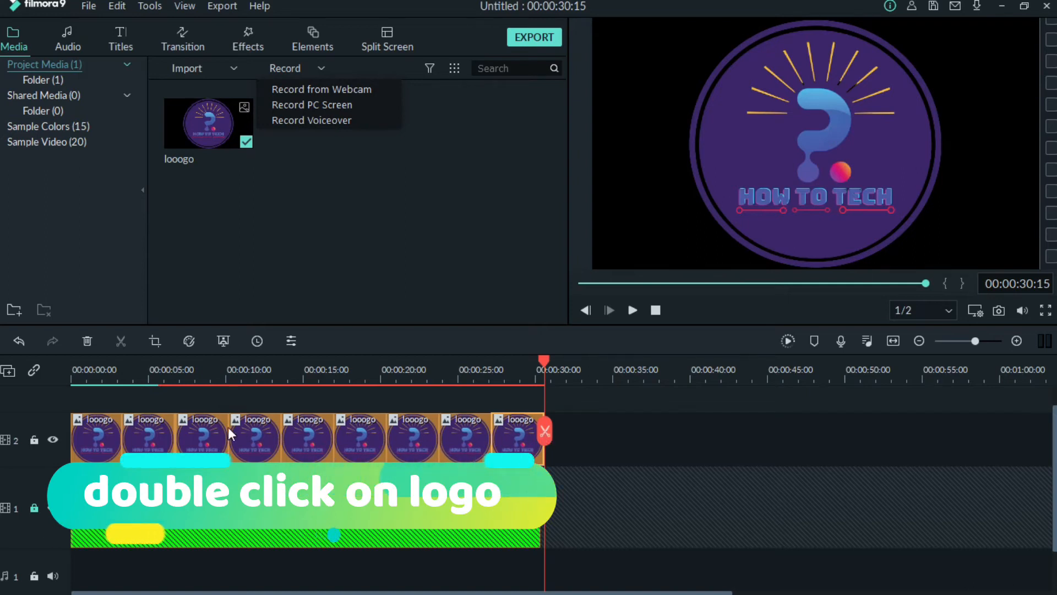
# Apply the Boom! motion effect to the first logo clip.
pyautogui.doubleClick(107, 438)
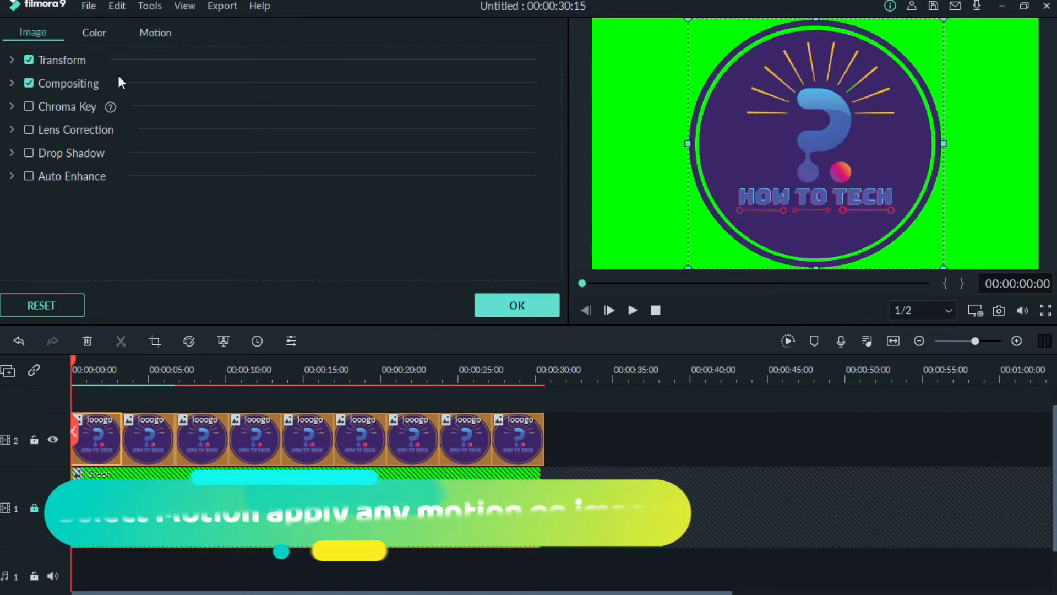
pyautogui.click(151, 30)
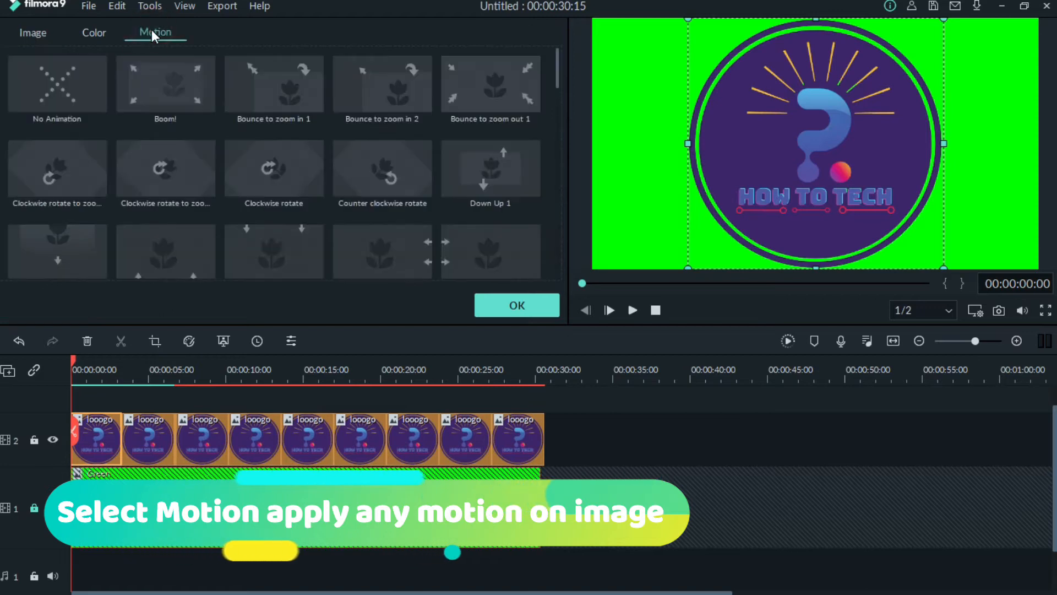
pyautogui.click(168, 85)
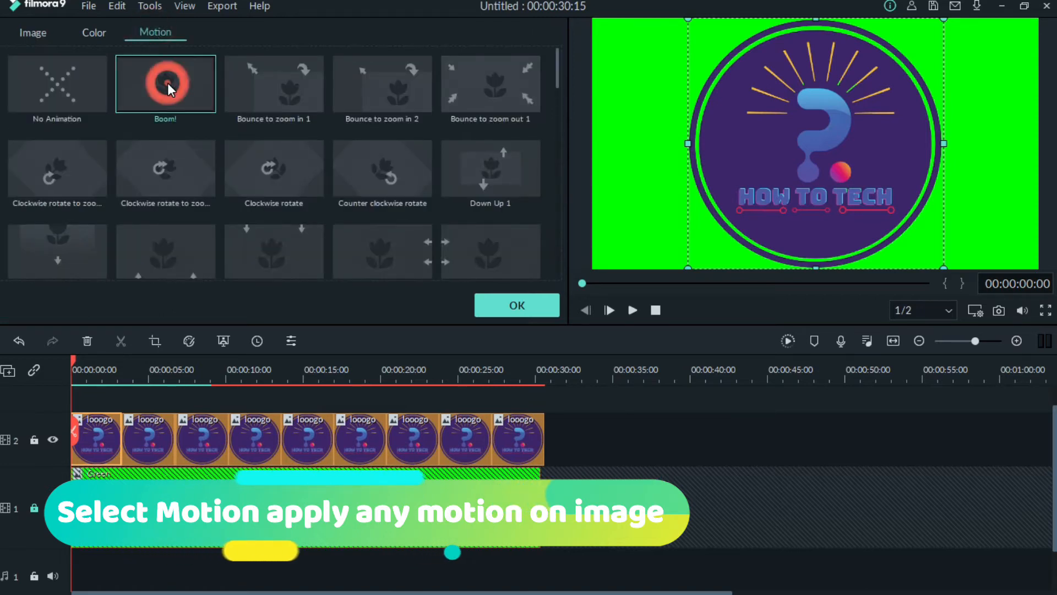
# Apply the To the Right 1 motion to the second logo clip and To the Left 2 to the third.
pyautogui.click(146, 432)
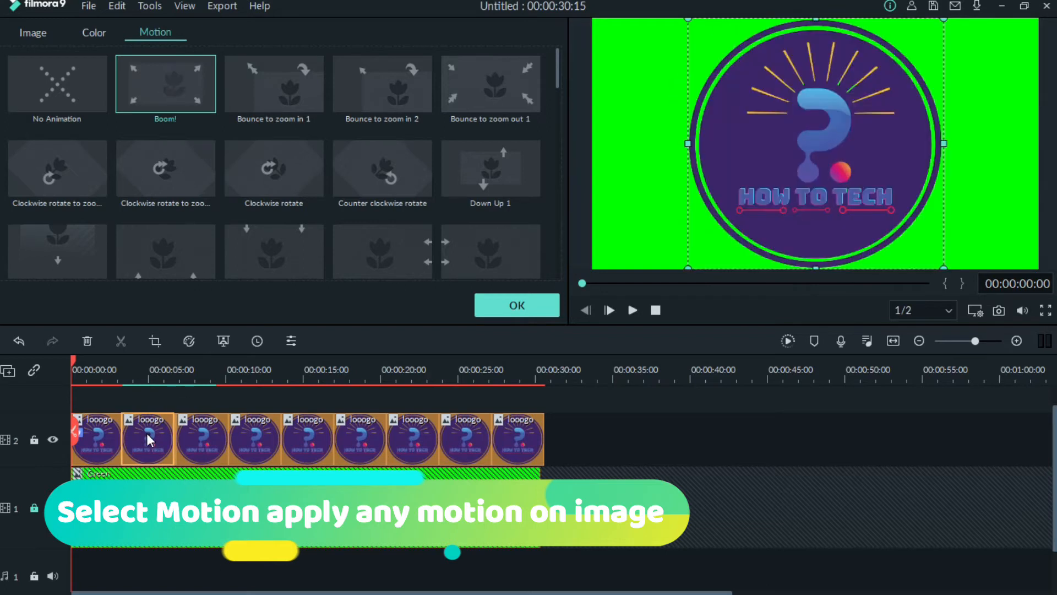
pyautogui.moveTo(557, 74); pyautogui.dragTo(559, 203)
pyautogui.click(272, 167)
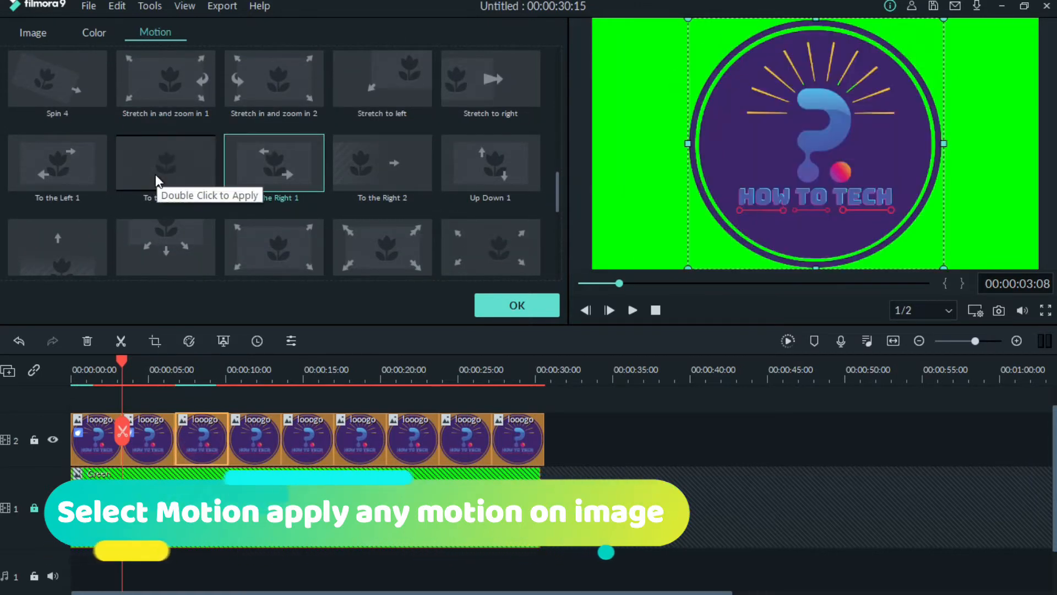
pyautogui.doubleClick(155, 174)
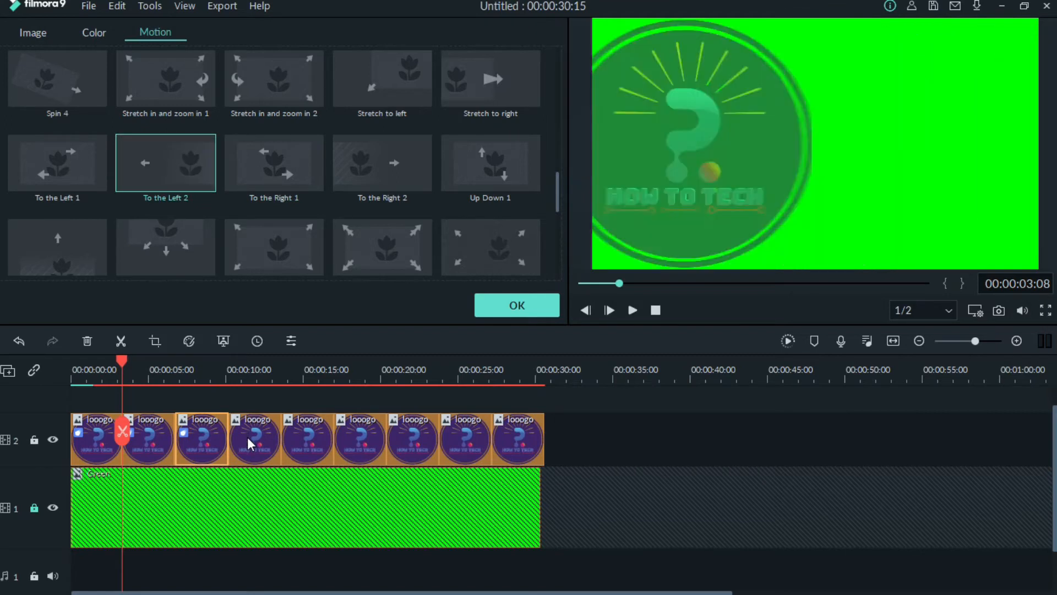
# Give the fourth logo clip the Wham! motion and the fifth the one beneath Zoom out 1, after trying Zoom out 3 and Zoom out 2.
pyautogui.click(246, 438)
pyautogui.click(152, 245)
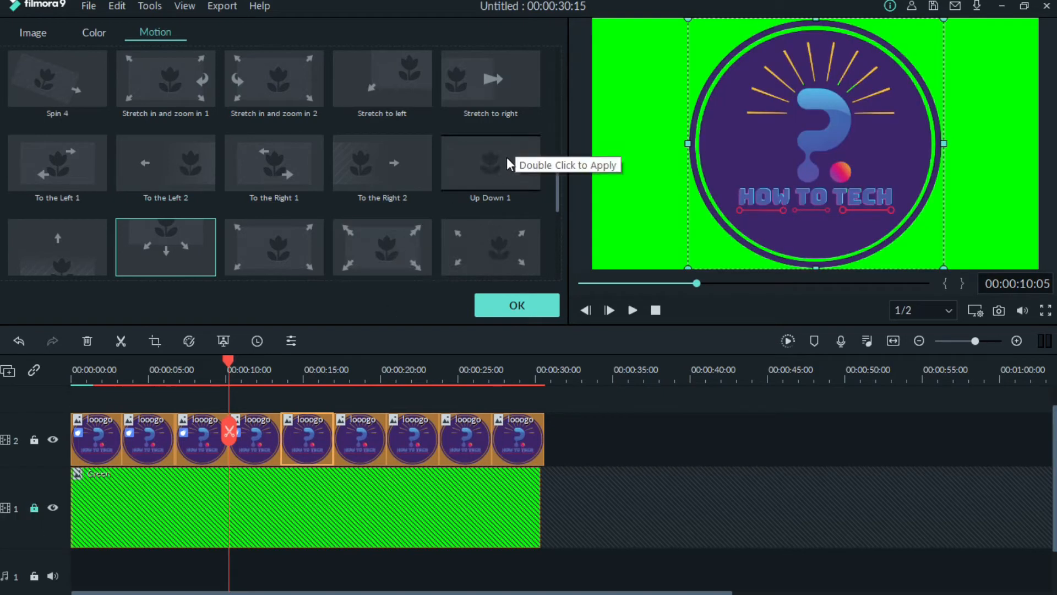
pyautogui.moveTo(561, 183); pyautogui.dragTo(556, 235)
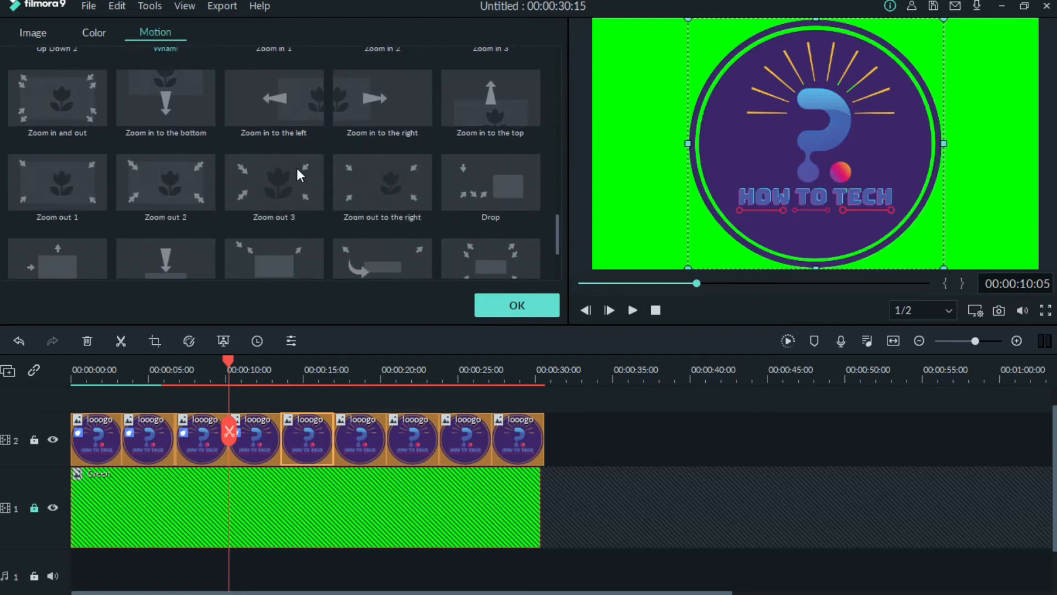
pyautogui.click(289, 174)
pyautogui.click(173, 179)
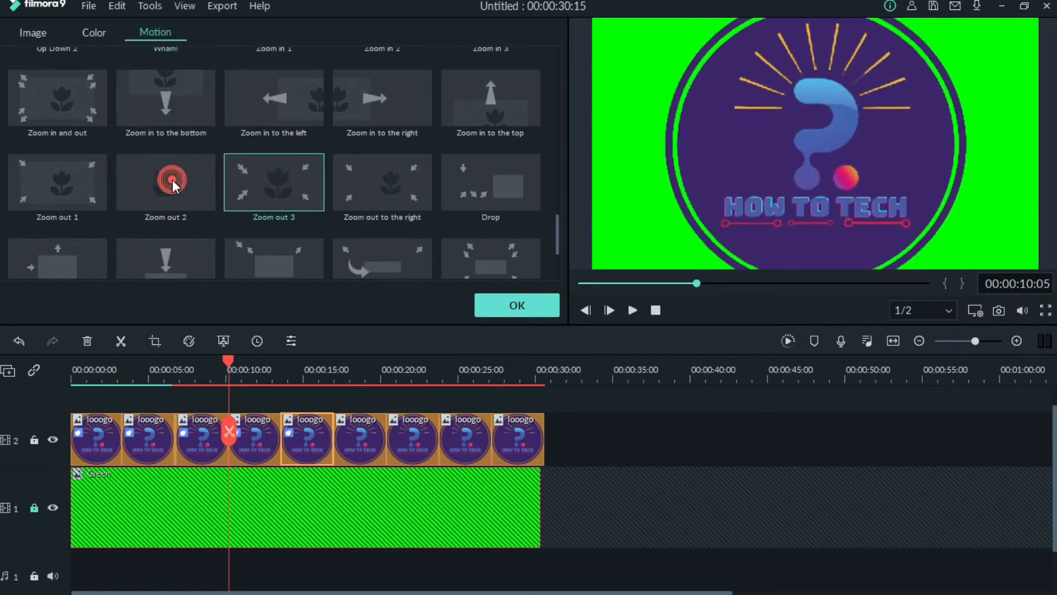
pyautogui.click(66, 253)
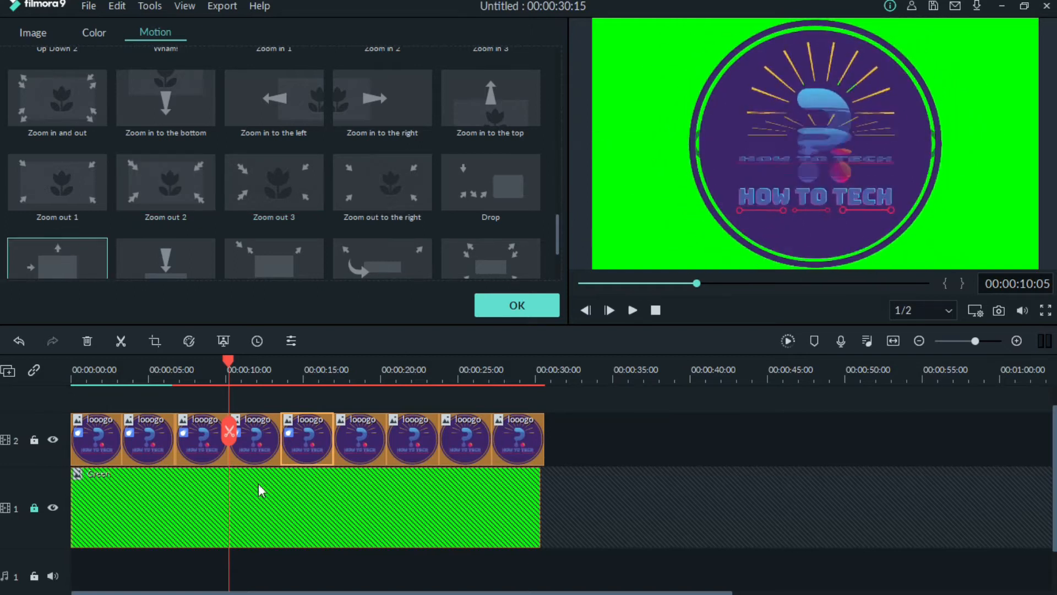
# Apply the Drop motion to the sixth logo clip and To the Left 1 to the seventh, after trying Zoom in 3.
pyautogui.click(365, 452)
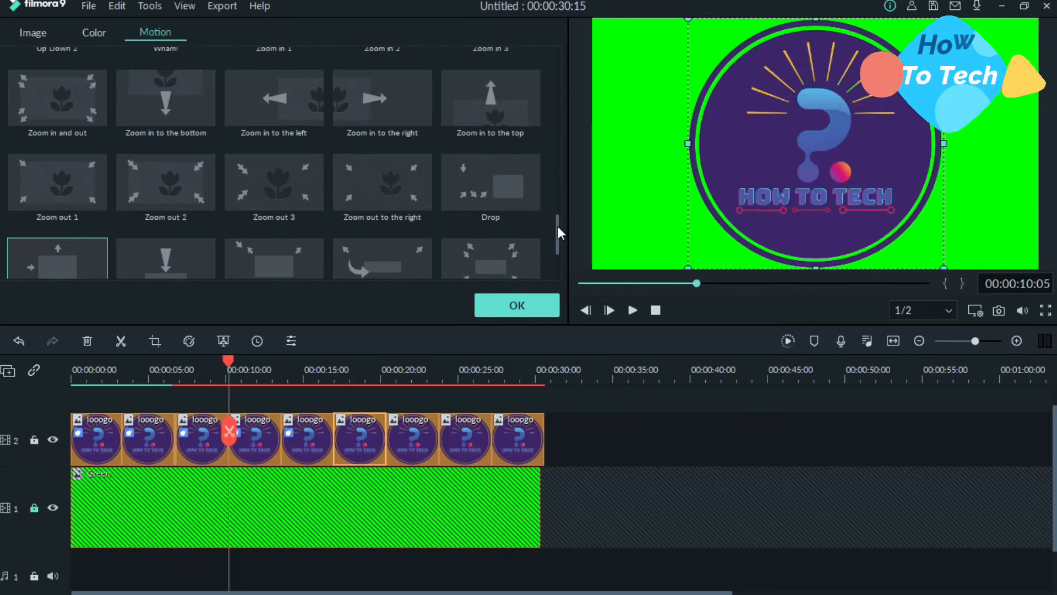
pyautogui.click(500, 189)
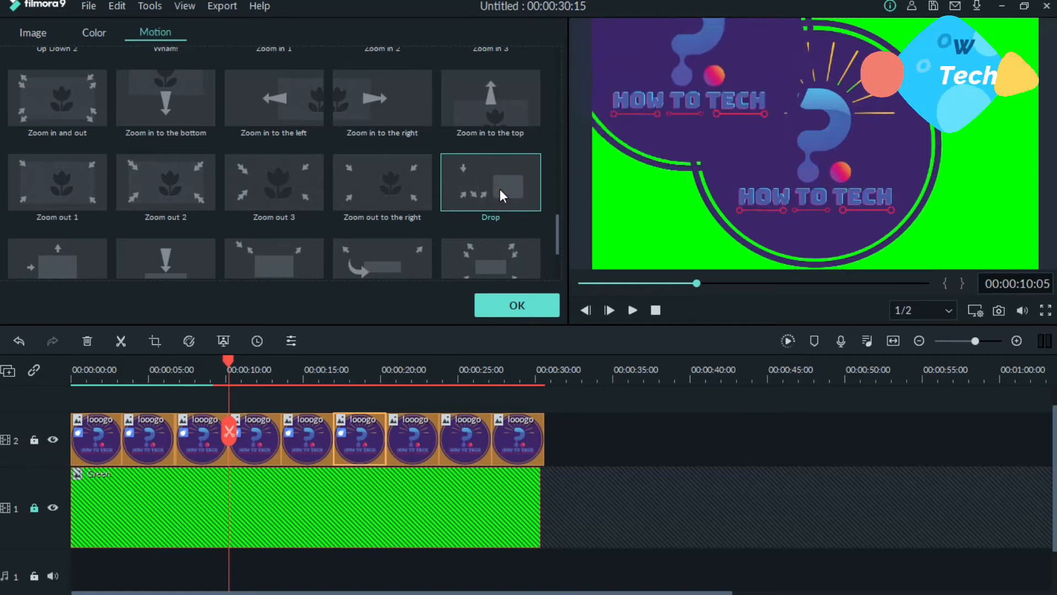
pyautogui.click(405, 428)
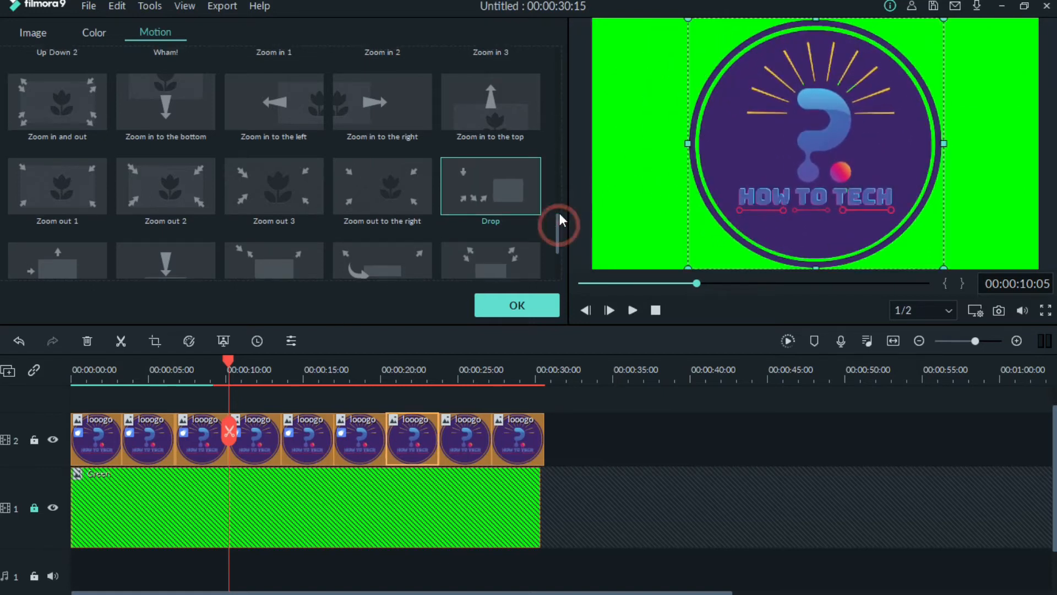
pyautogui.moveTo(560, 214); pyautogui.dragTo(553, 191)
pyautogui.click(500, 206)
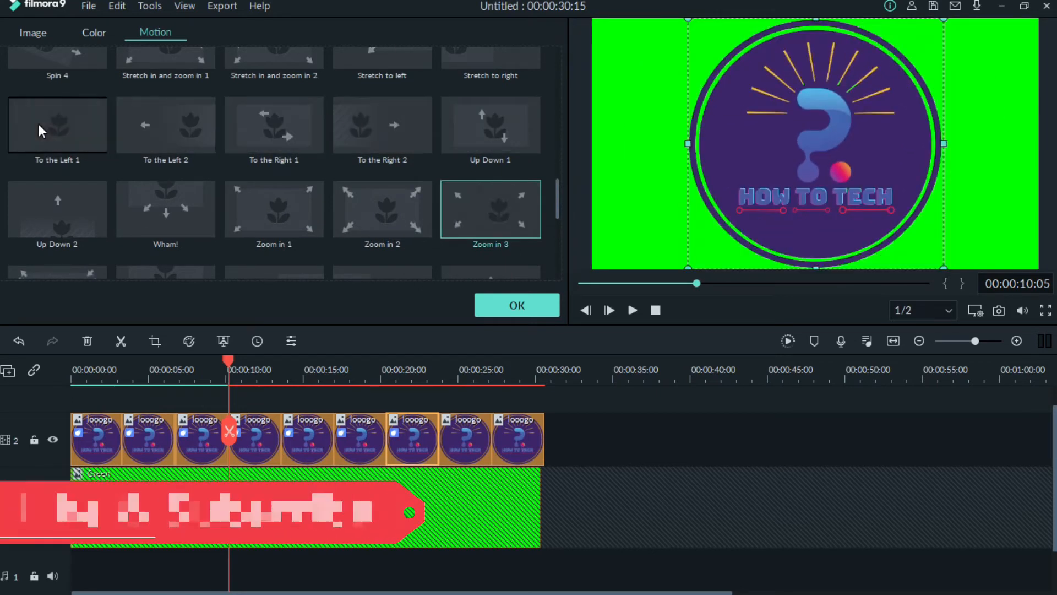
pyautogui.click(38, 126)
# Apply the Photo Spin 3 motion to the eighth logo clip, comparing it with Move to upper right and Photo Spin 4.
pyautogui.click(459, 442)
pyautogui.moveTo(559, 195); pyautogui.dragTo(556, 171)
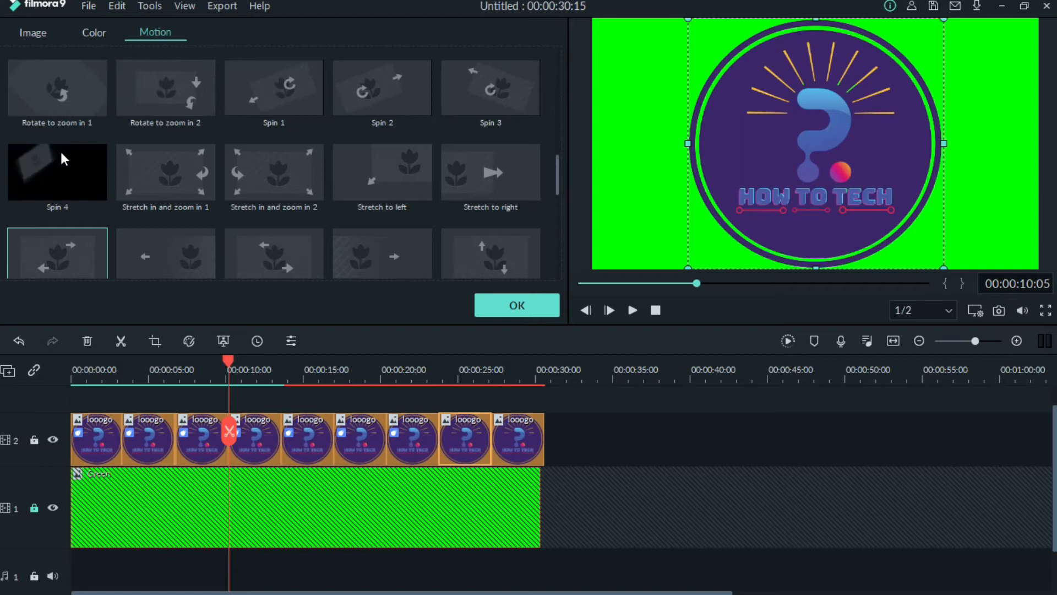
pyautogui.moveTo(556, 175); pyautogui.dragTo(558, 147)
pyautogui.click(368, 148)
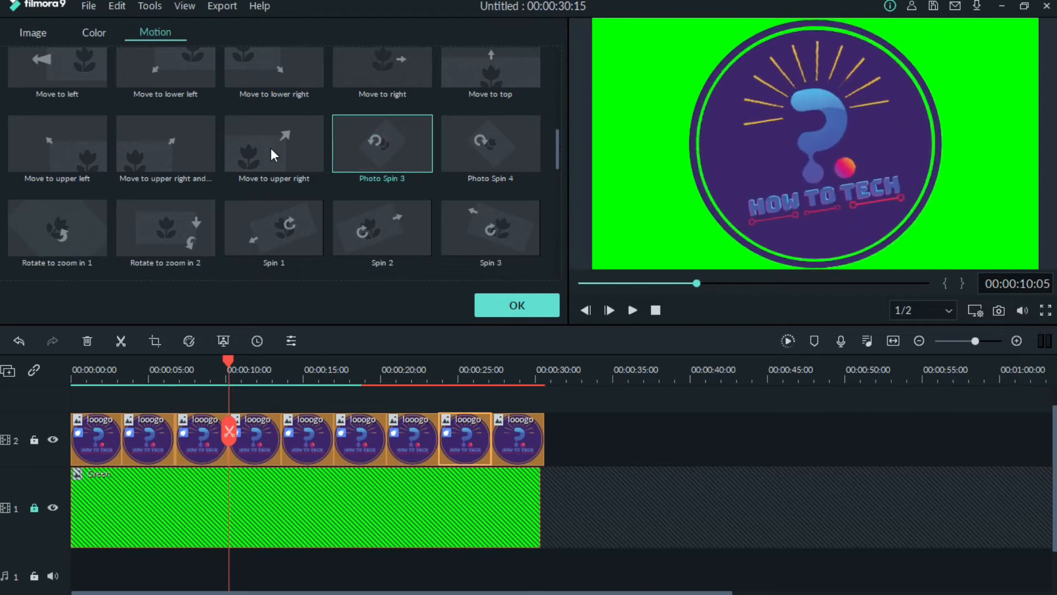
pyautogui.click(270, 147)
pyautogui.click(490, 148)
pyautogui.click(385, 156)
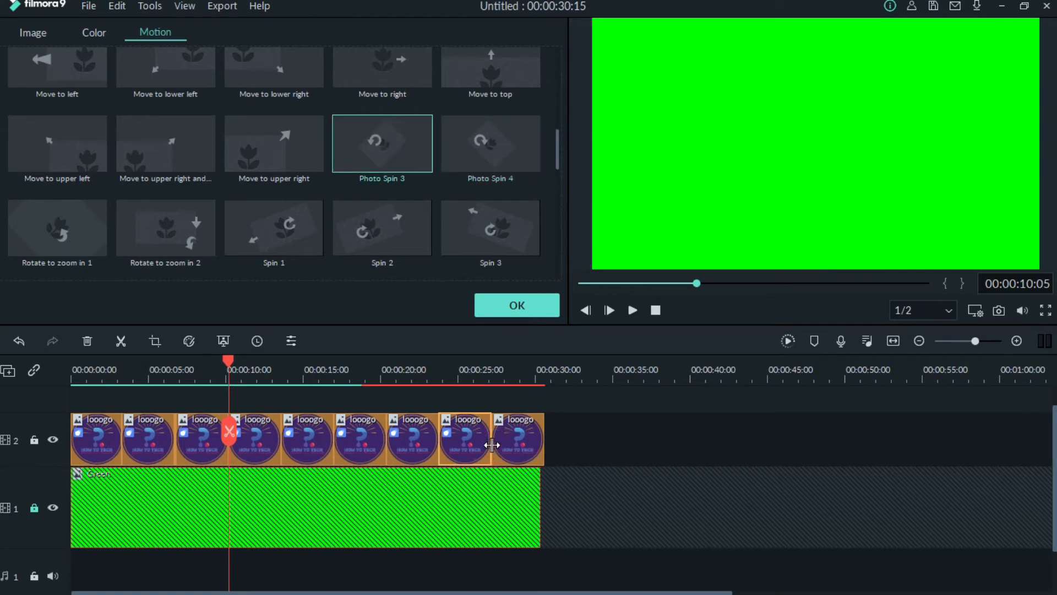
# Apply the Boom! motion to the ninth logo clip and play the timeline from the beginning.
pyautogui.click(507, 444)
pyautogui.moveTo(558, 144); pyautogui.dragTo(554, 53)
pyautogui.click(169, 99)
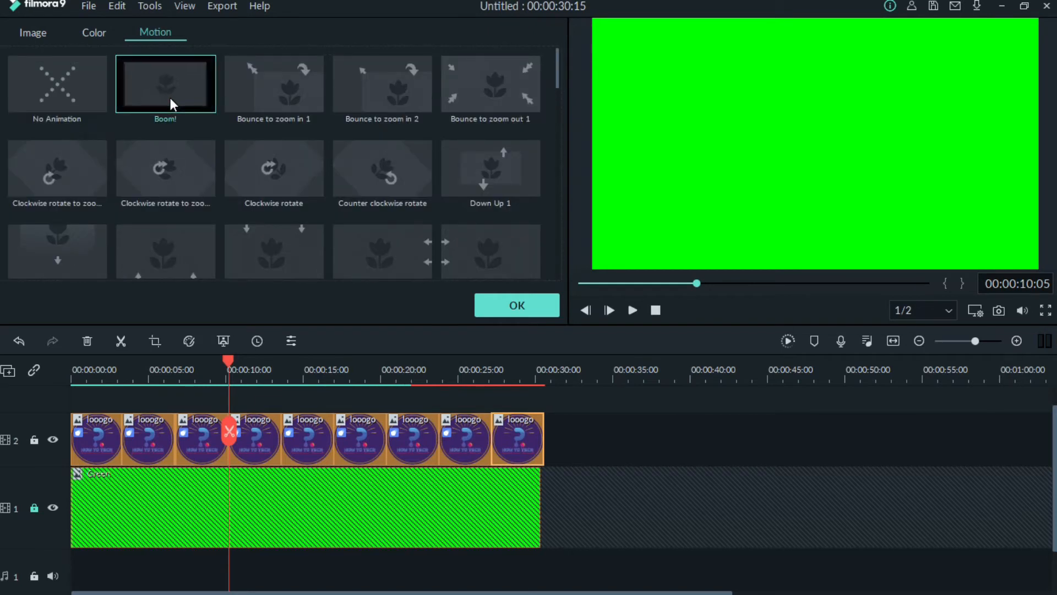
pyautogui.click(170, 97)
pyautogui.moveTo(228, 438); pyautogui.dragTo(60, 426)
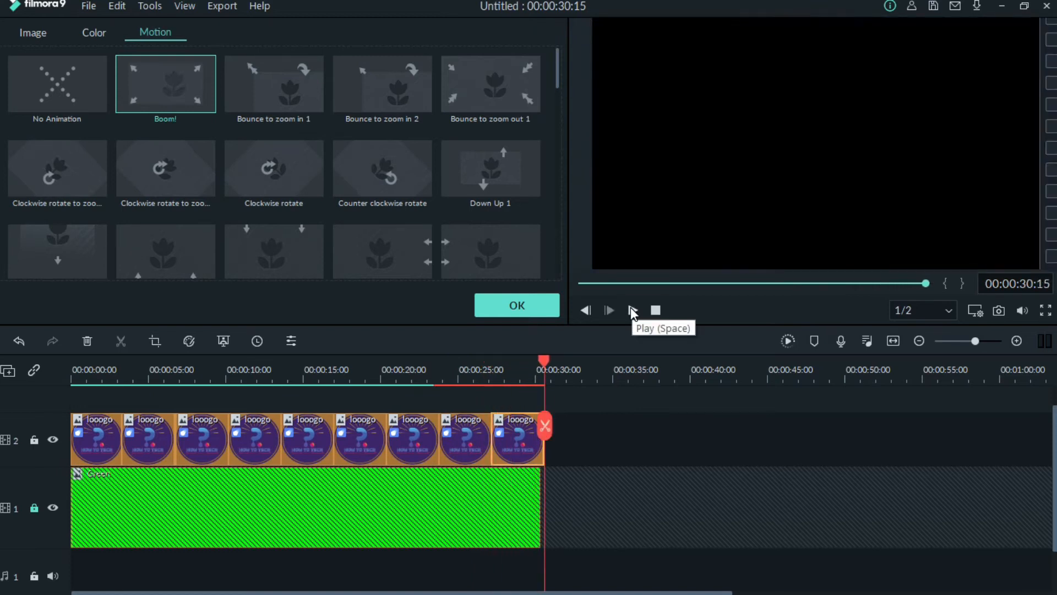
# Unlock the green background track, extend the Green clip to the end of the last logo clip, and accept the motion settings.
pyautogui.click(33, 508)
pyautogui.click(530, 520)
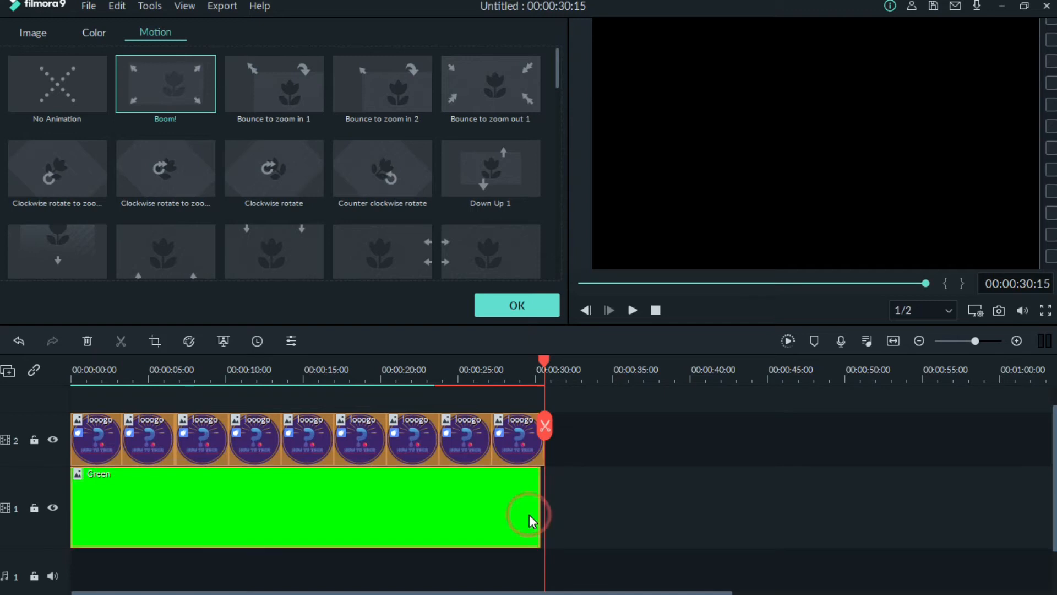
pyautogui.moveTo(539, 515); pyautogui.dragTo(545, 514)
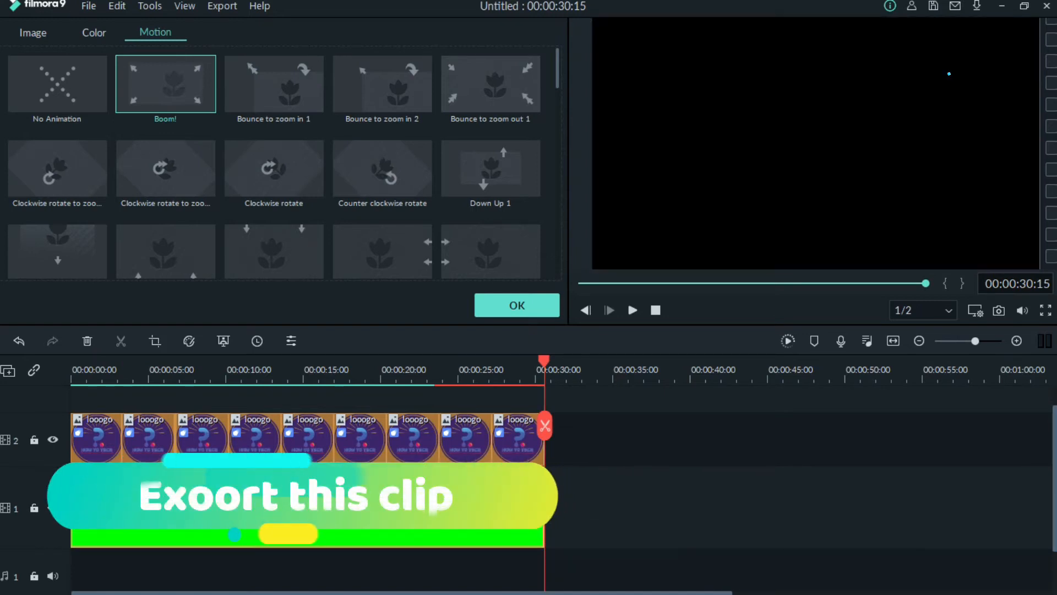
pyautogui.click(501, 306)
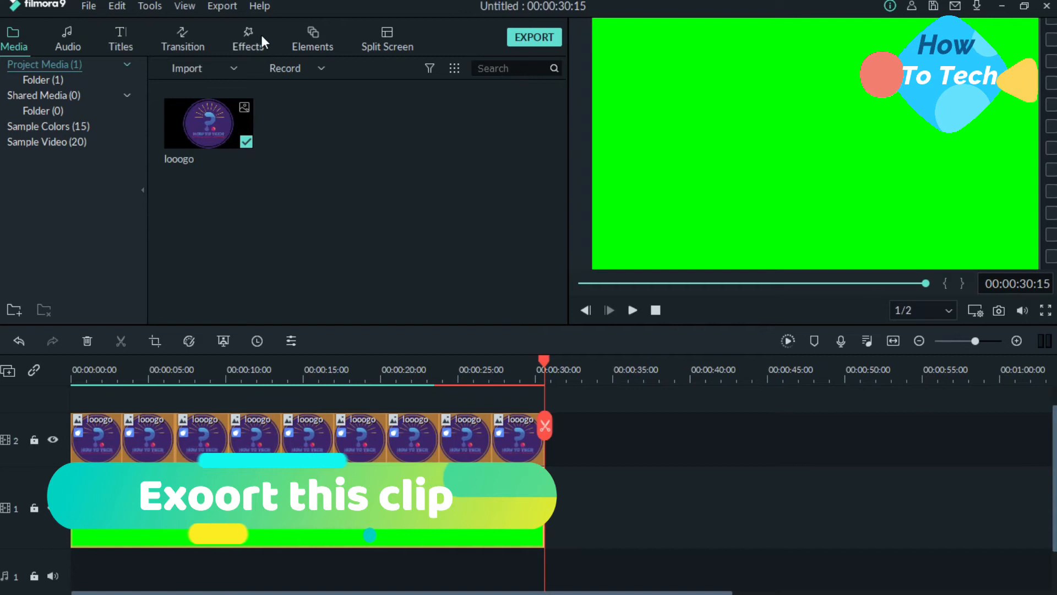
# Export the timeline to the New folder as an MP4 named "5 vide0" and close the export windows once rendering finishes.
pyautogui.click(526, 36)
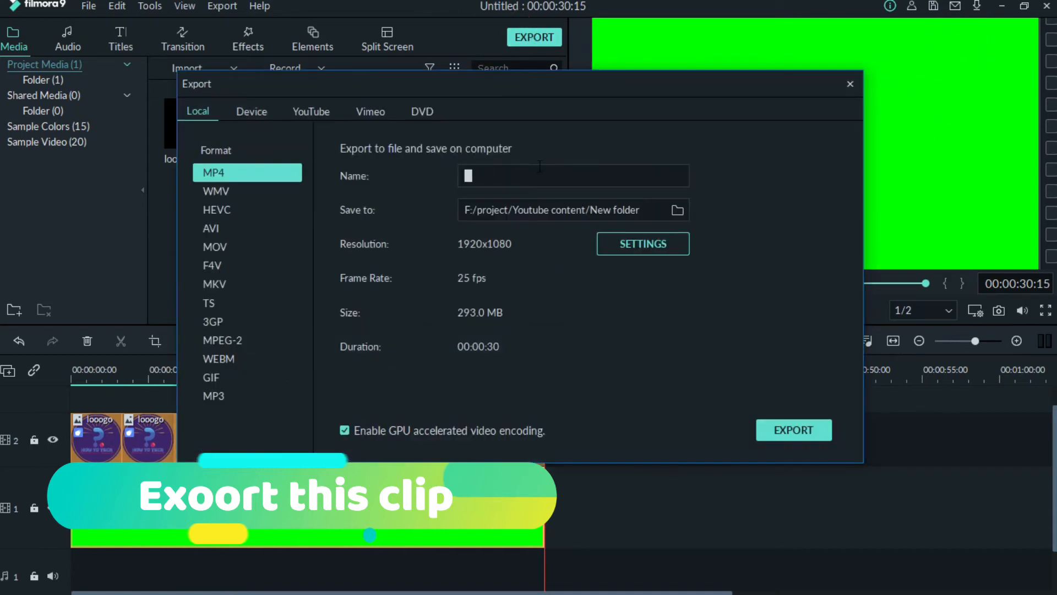
pyautogui.write('5 video')
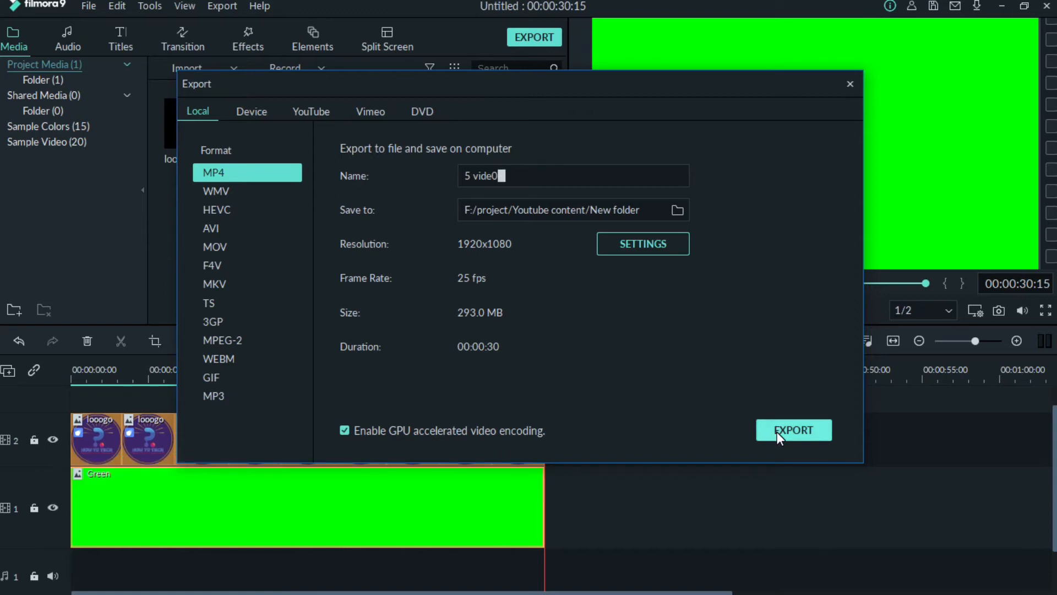
pyautogui.click(777, 432)
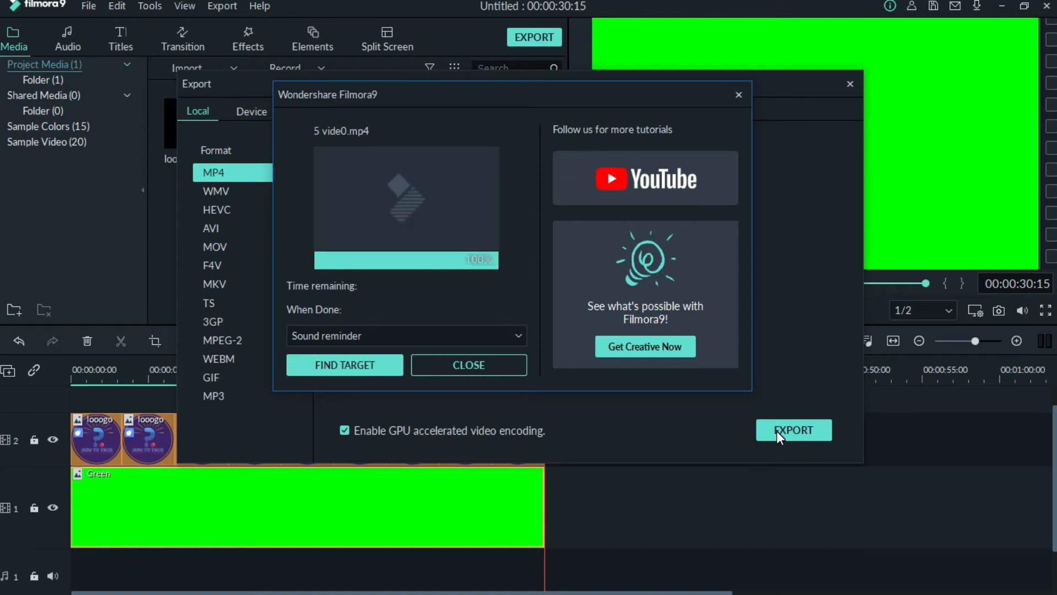
pyautogui.click(485, 374)
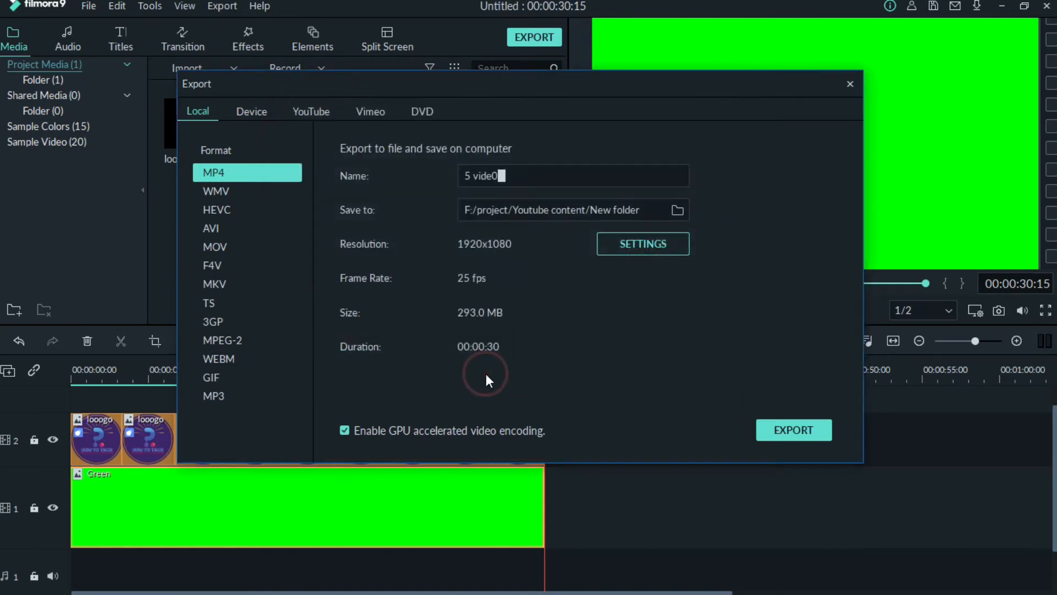
pyautogui.click(850, 85)
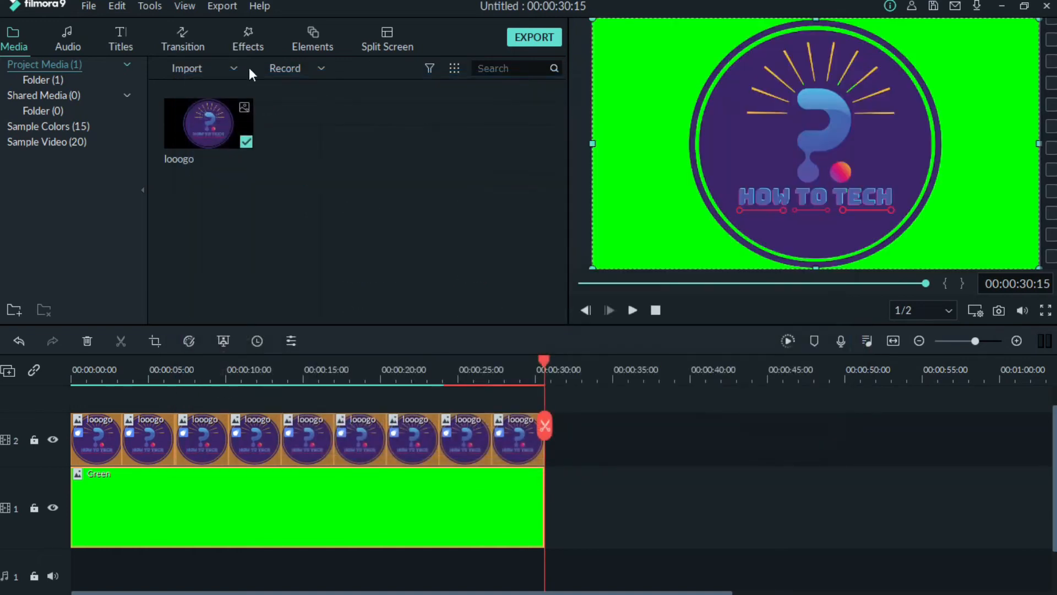
# Delete the Green background clip and all the logo clips from the timeline.
pyautogui.moveTo(660, 509); pyautogui.dragTo(298, 425)
pyautogui.press('Delete')
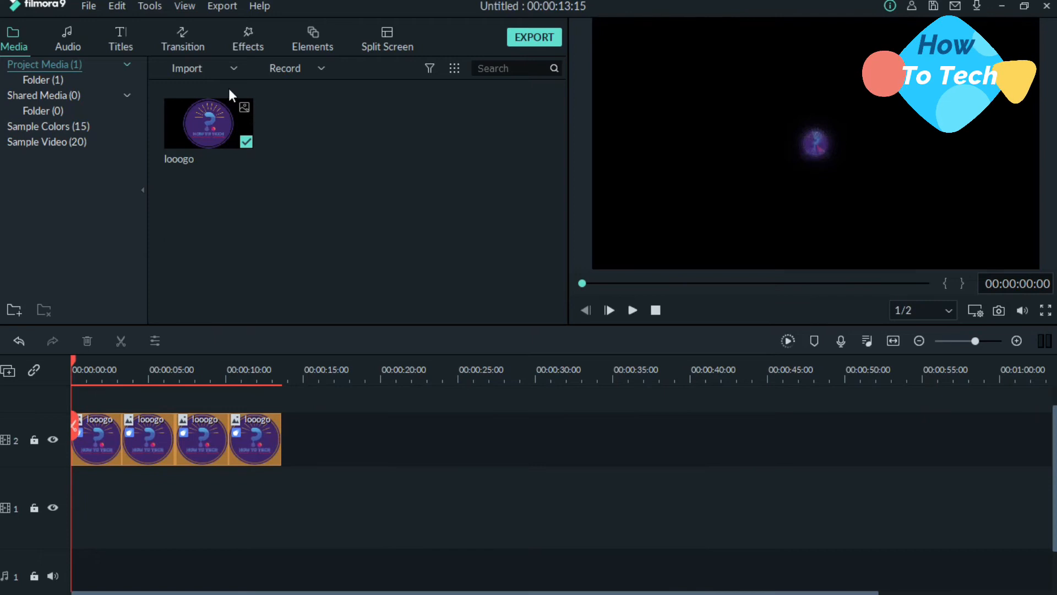
pyautogui.click(74, 449)
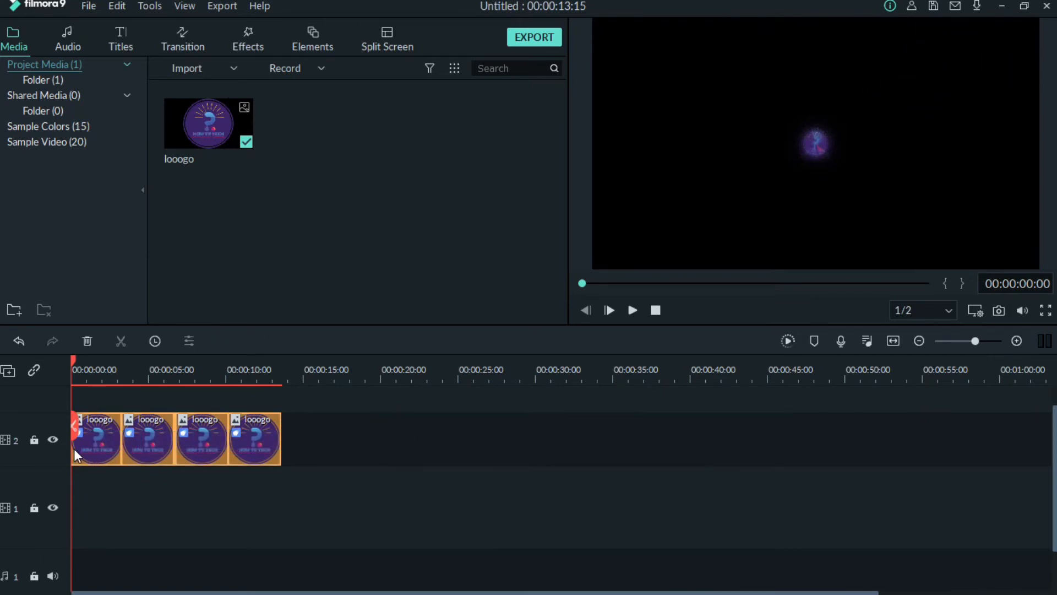
pyautogui.press('Delete')
# Import the mixkit-drone-flying-579 video from the Download folder into the project media.
pyautogui.click(186, 72)
pyautogui.click(206, 95)
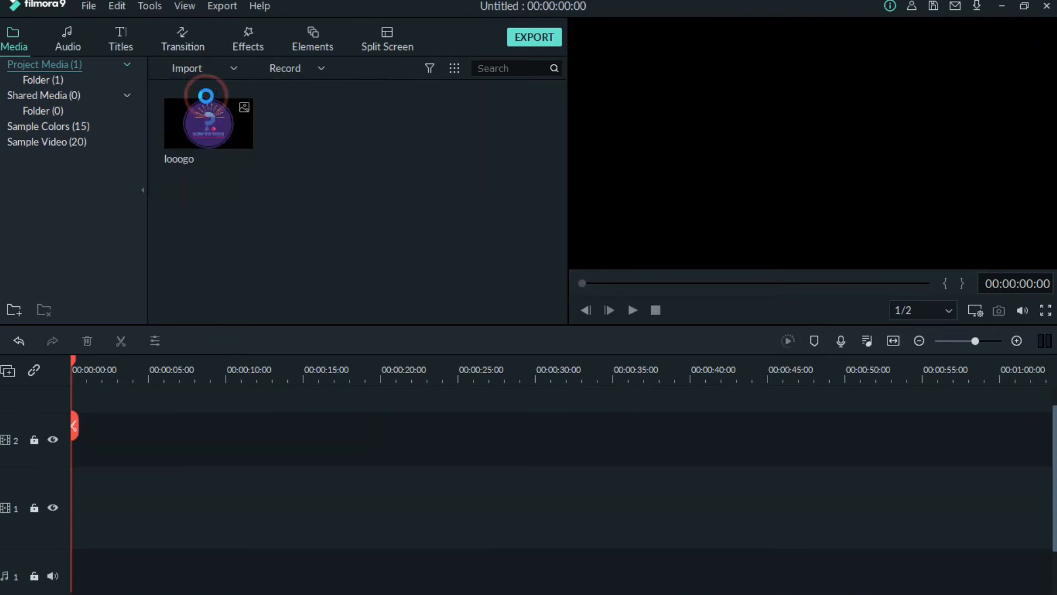
pyautogui.click(638, 177)
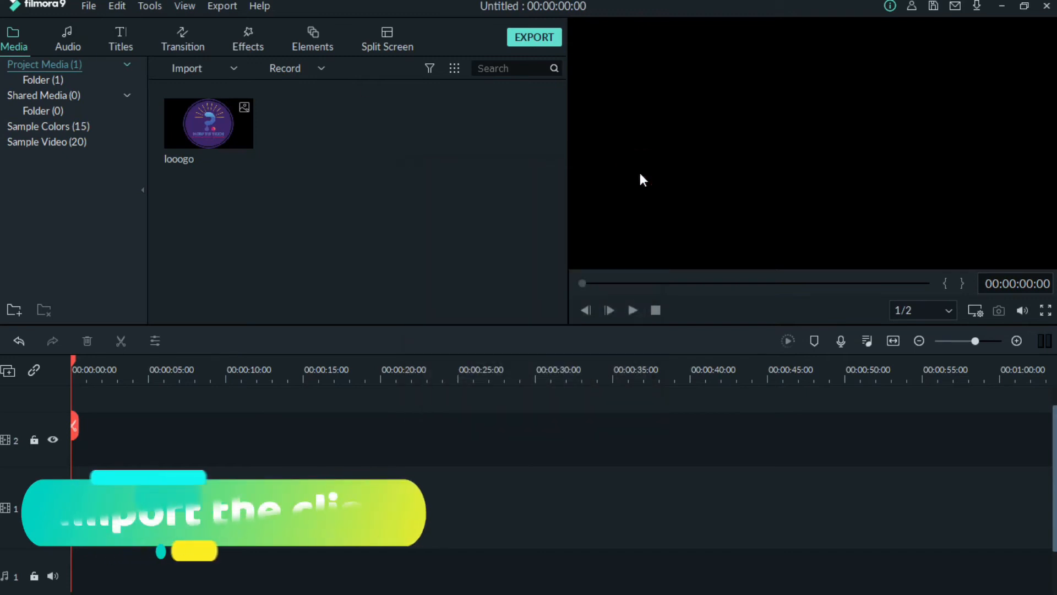
pyautogui.click(199, 68)
pyautogui.click(200, 85)
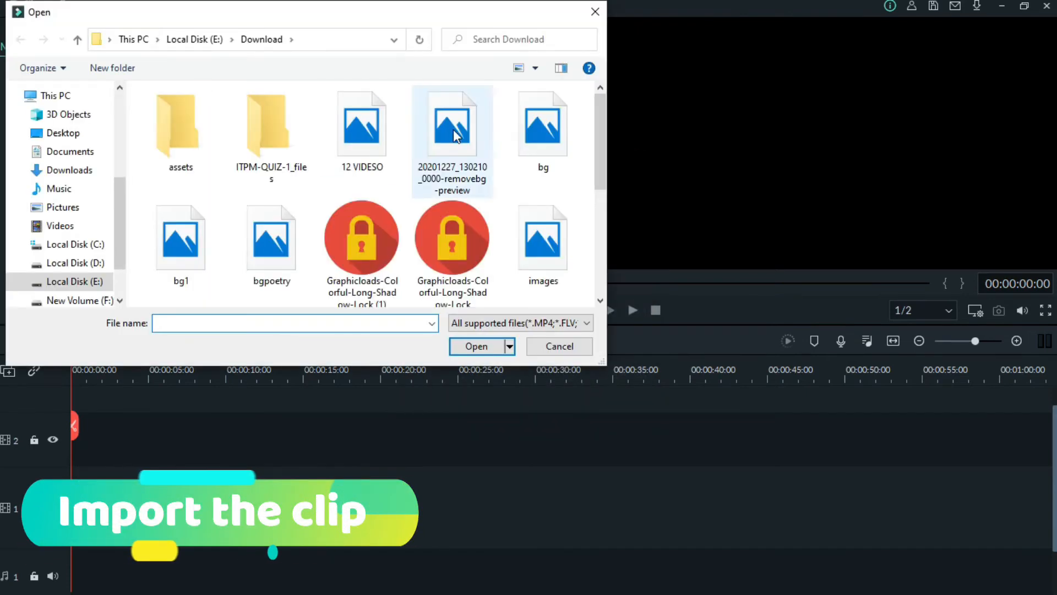
pyautogui.moveTo(601, 170); pyautogui.dragTo(597, 237)
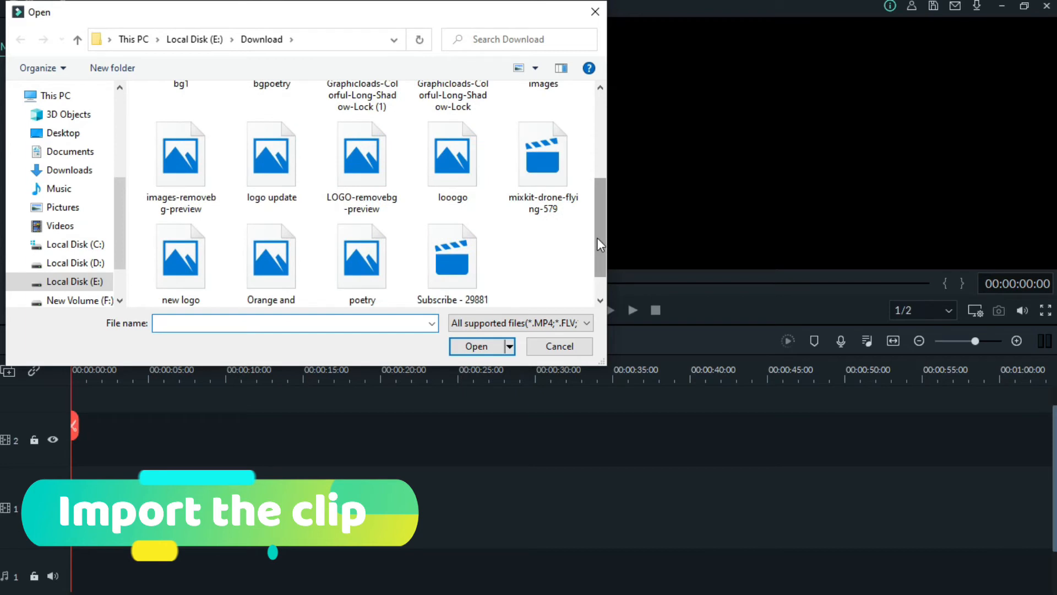
pyautogui.click(541, 160)
pyautogui.click(475, 346)
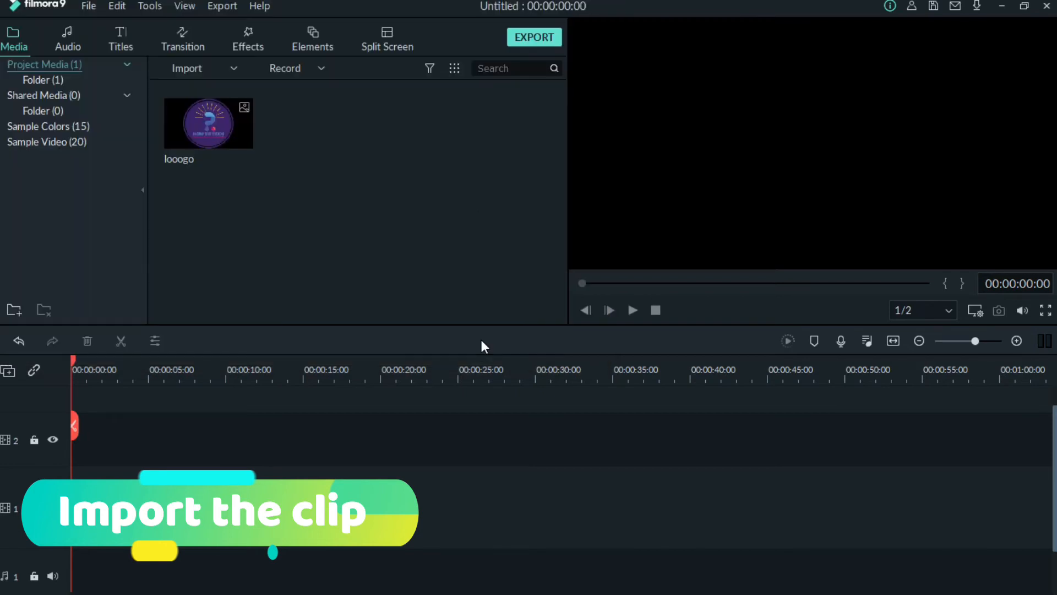
# Import the exported 5 vide0 video from New folder within project/Youtube content on the F: drive.
pyautogui.click(178, 68)
pyautogui.click(186, 88)
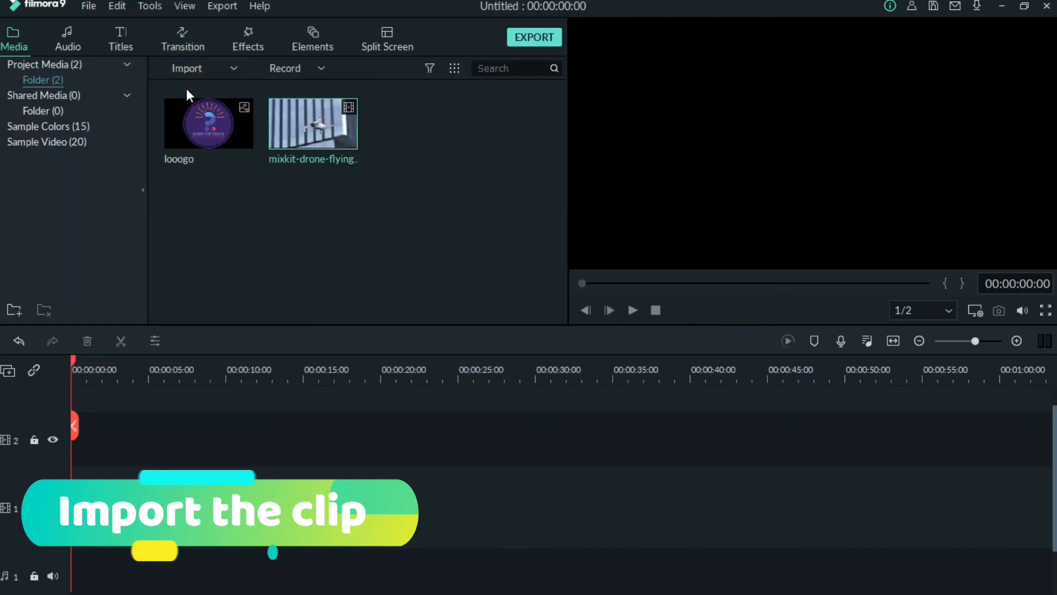
pyautogui.moveTo(119, 228); pyautogui.dragTo(117, 250)
pyautogui.click(19, 236)
pyautogui.click(26, 237)
pyautogui.click(58, 238)
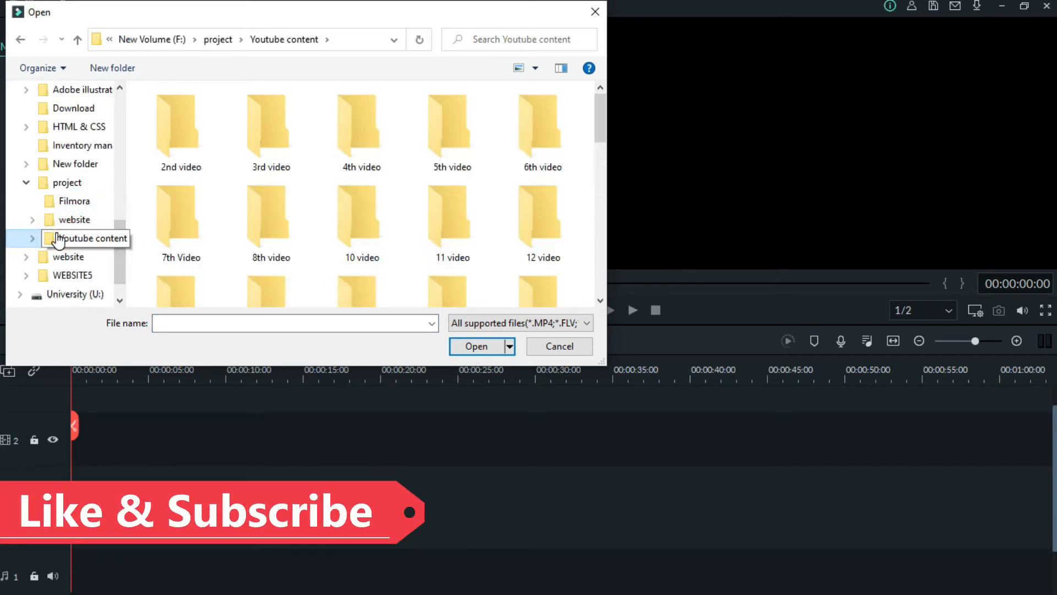
pyautogui.scroll(-2, 600, 127)
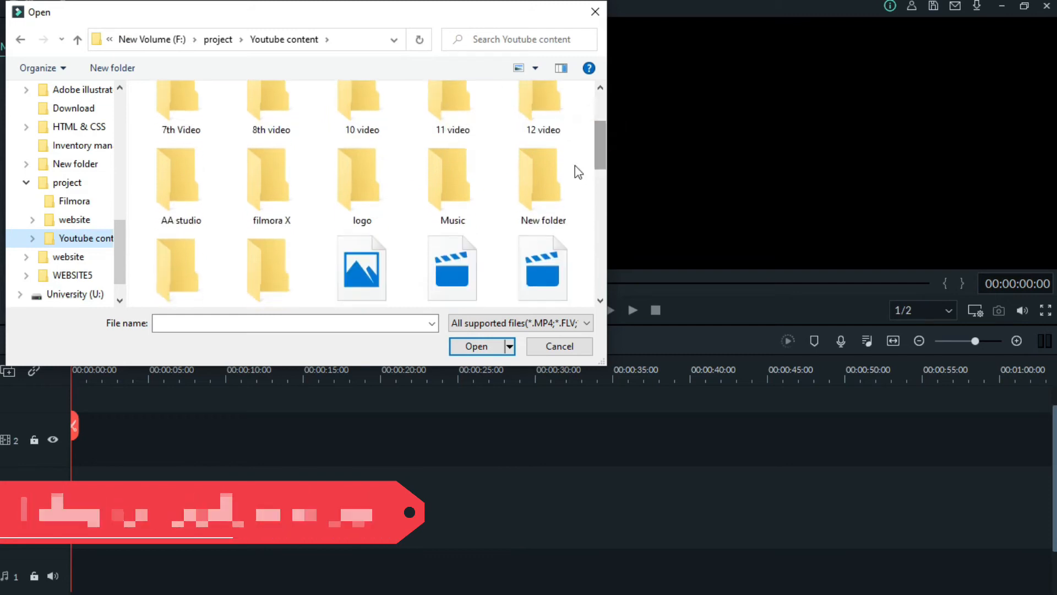
pyautogui.doubleClick(544, 183)
pyautogui.click(390, 147)
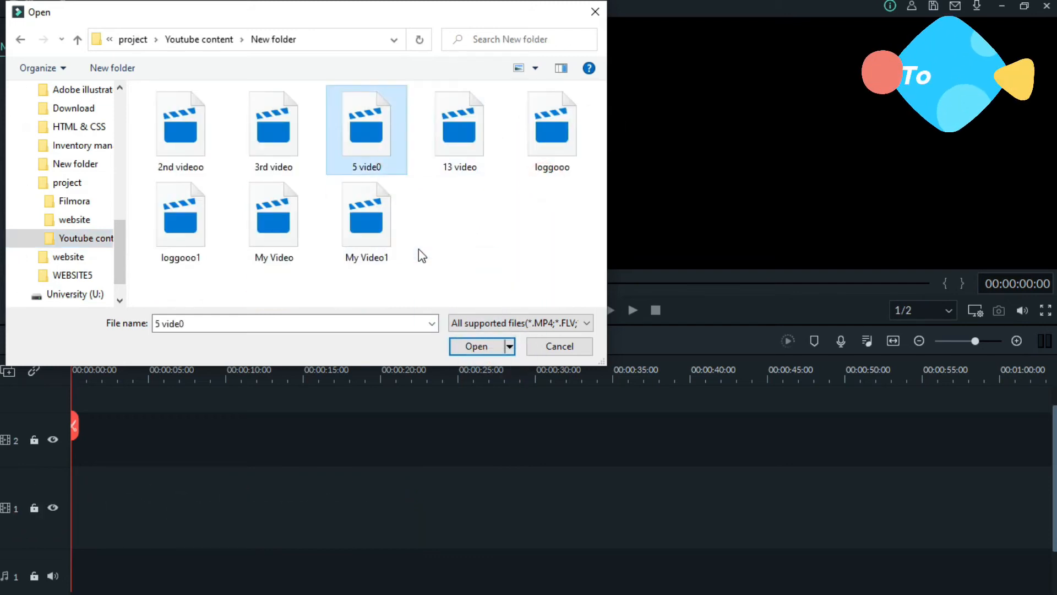
pyautogui.click(476, 346)
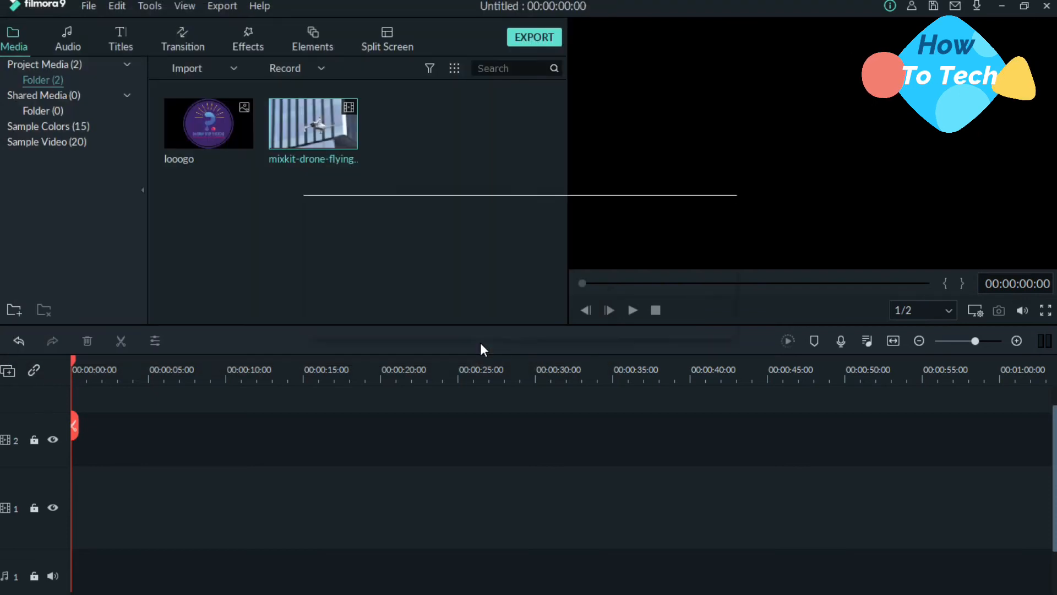
# Place the 5 vide0 clip on video track 2 and a Green sample color on track 1, extended to 00:00:30:15.
pyautogui.click(417, 123)
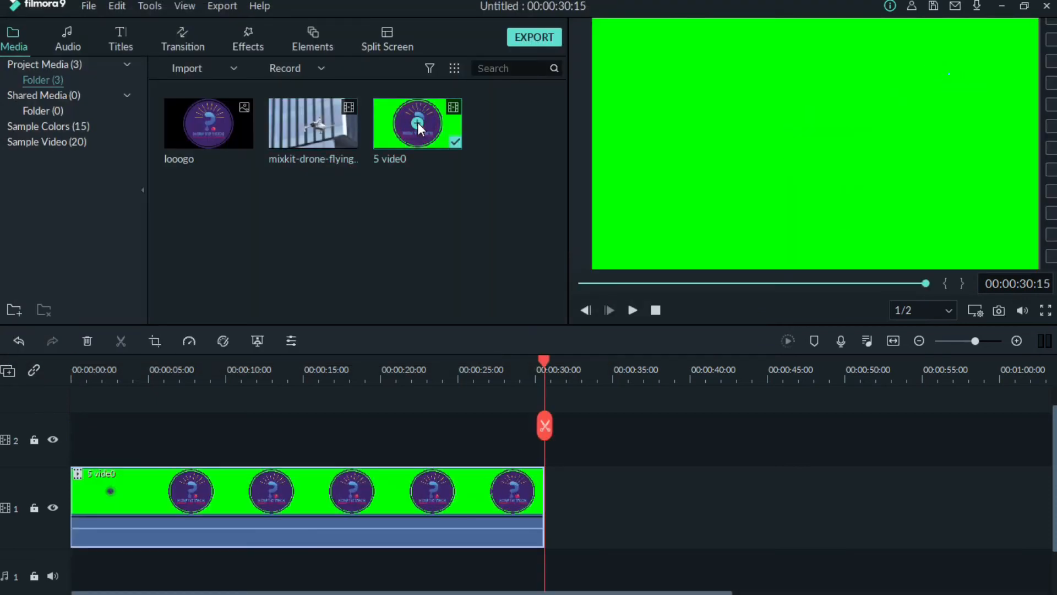
pyautogui.moveTo(417, 122); pyautogui.dragTo(282, 435)
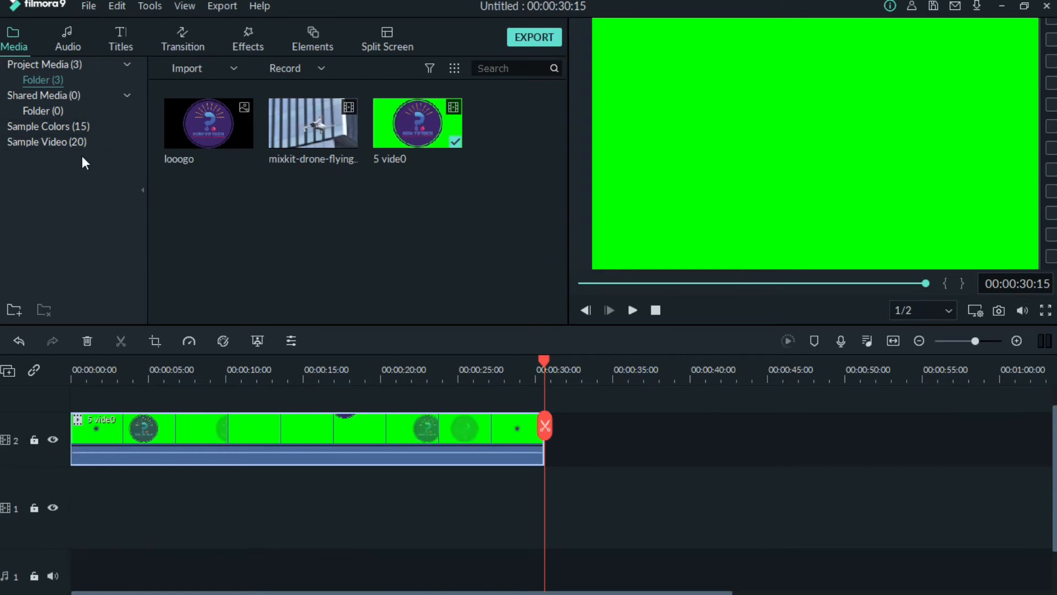
pyautogui.click(49, 127)
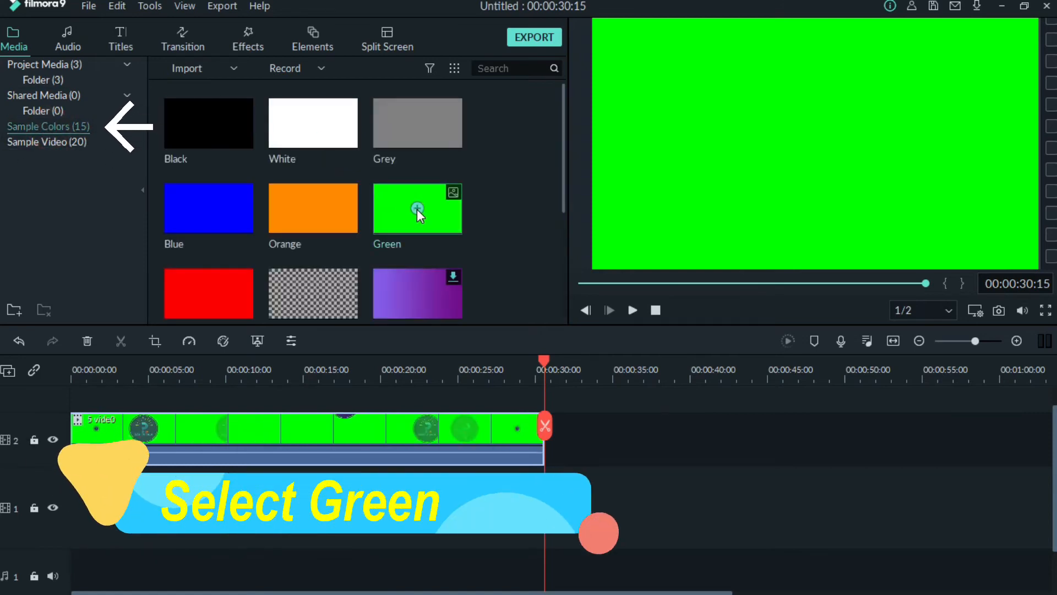
pyautogui.click(417, 208)
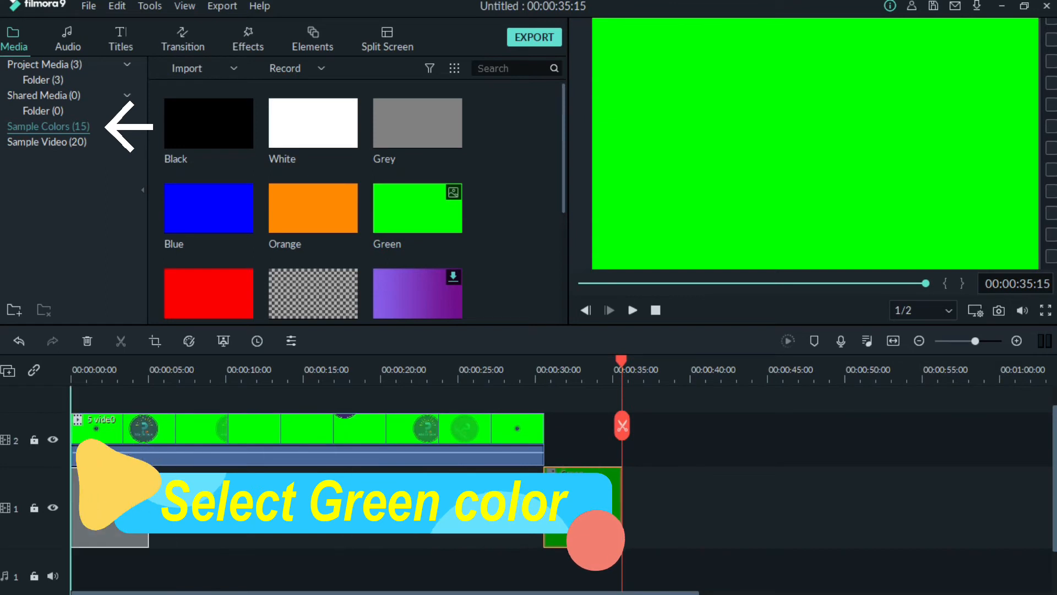
pyautogui.moveTo(148, 462); pyautogui.dragTo(548, 462)
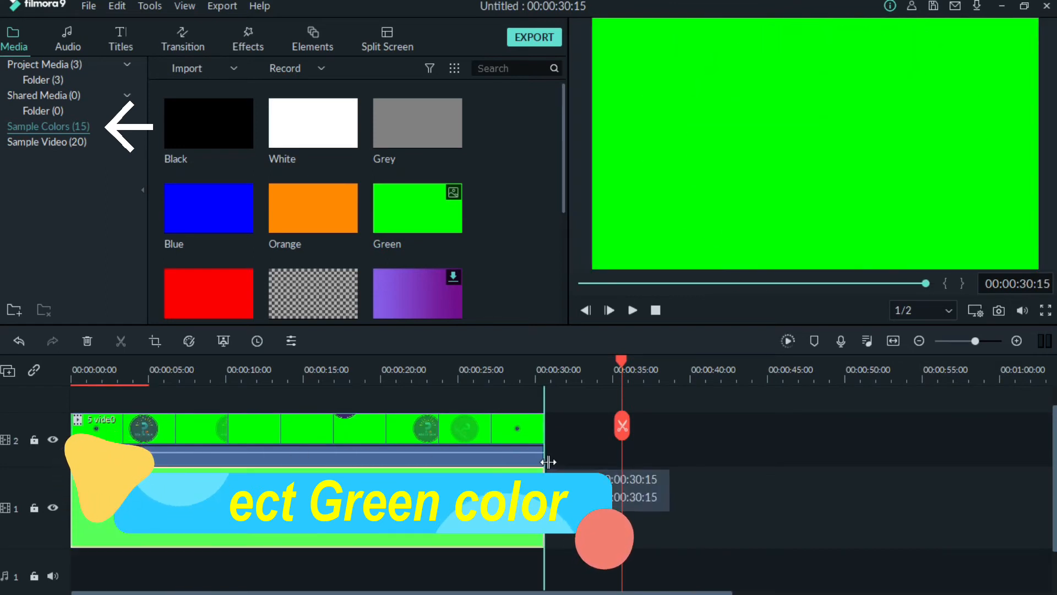
# Open the 5 vide0 clip for editing, scale it down slightly in the preview, and move the playhead to 00:00:01:03.
pyautogui.moveTo(622, 429); pyautogui.dragTo(66, 427)
pyautogui.doubleClick(183, 431)
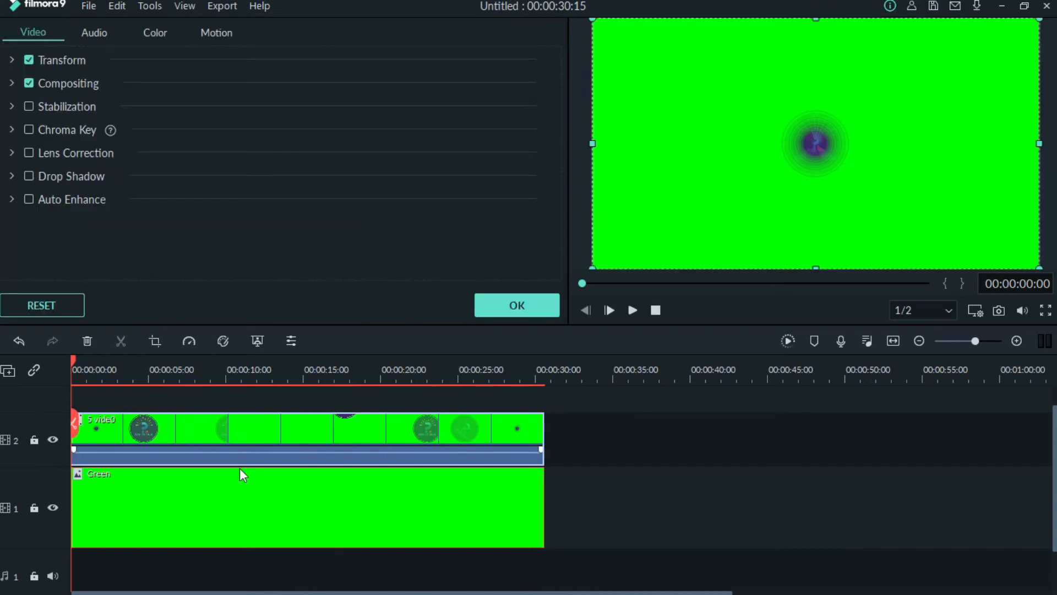
pyautogui.moveTo(593, 19); pyautogui.dragTo(676, 75)
pyautogui.moveTo(818, 130); pyautogui.dragTo(760, 120)
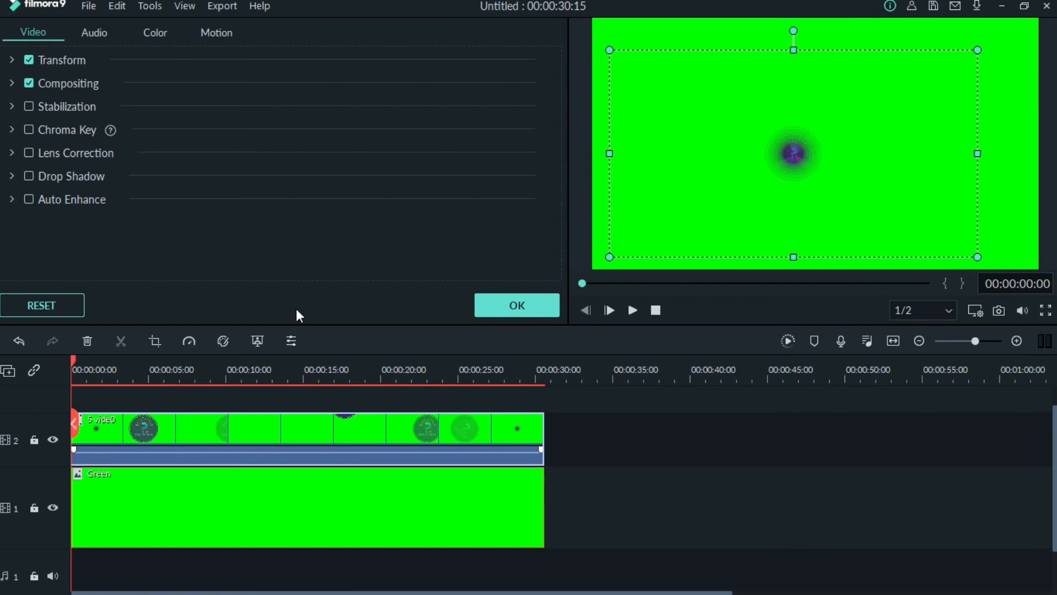
pyautogui.moveTo(75, 426); pyautogui.dragTo(90, 419)
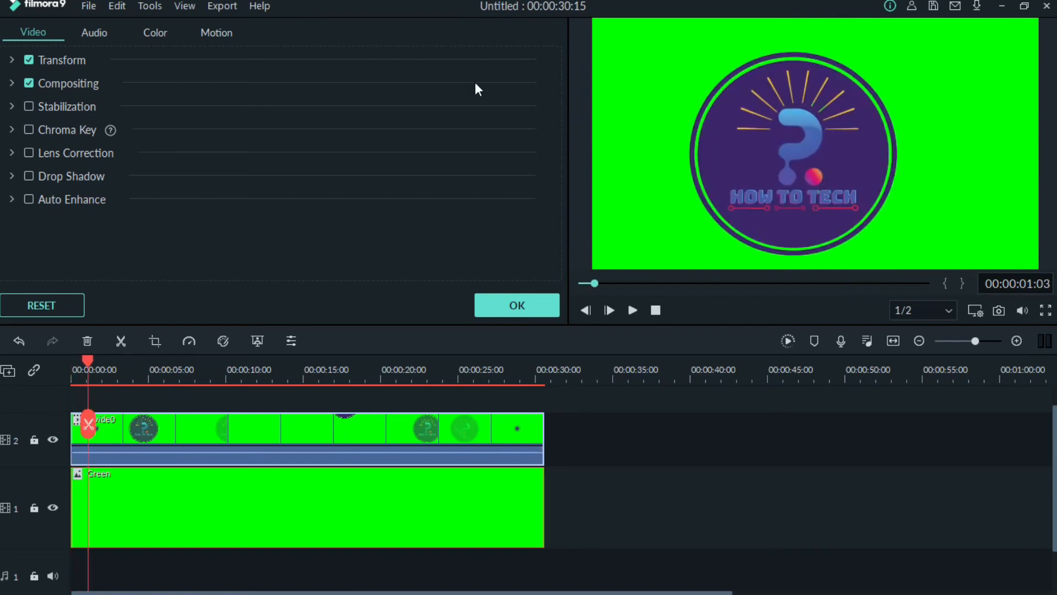
pyautogui.click(348, 433)
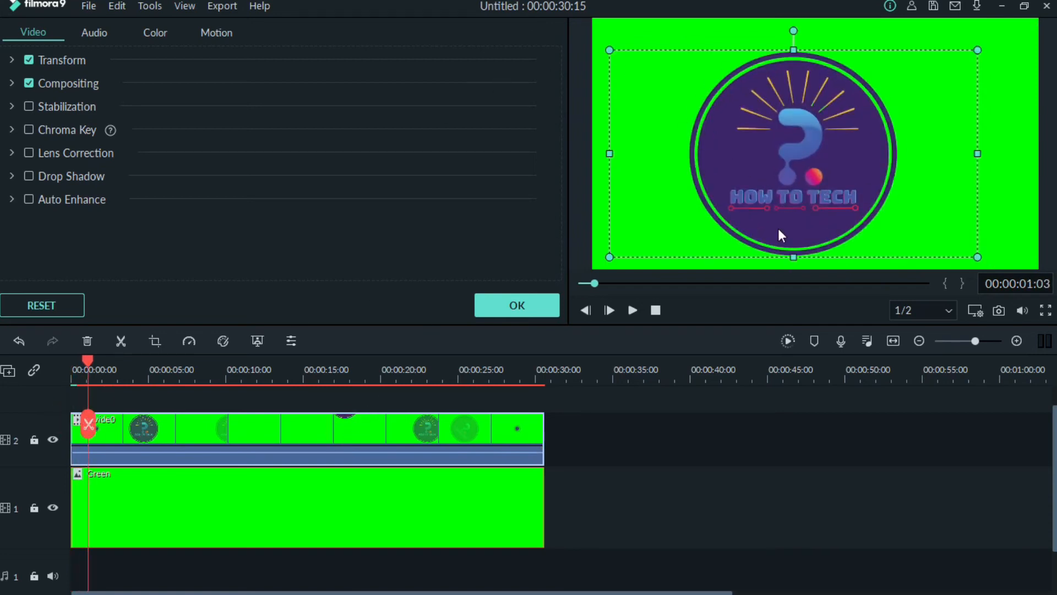
# Shrink the 5 vide0 clip to a small badge and place it in the upper-right corner of the video frame.
pyautogui.moveTo(978, 258); pyautogui.dragTo(830, 174)
pyautogui.moveTo(610, 175); pyautogui.dragTo(664, 143)
pyautogui.moveTo(819, 56); pyautogui.dragTo(754, 109)
pyautogui.moveTo(665, 92); pyautogui.dragTo(704, 113)
pyautogui.moveTo(755, 142); pyautogui.dragTo(1010, 42)
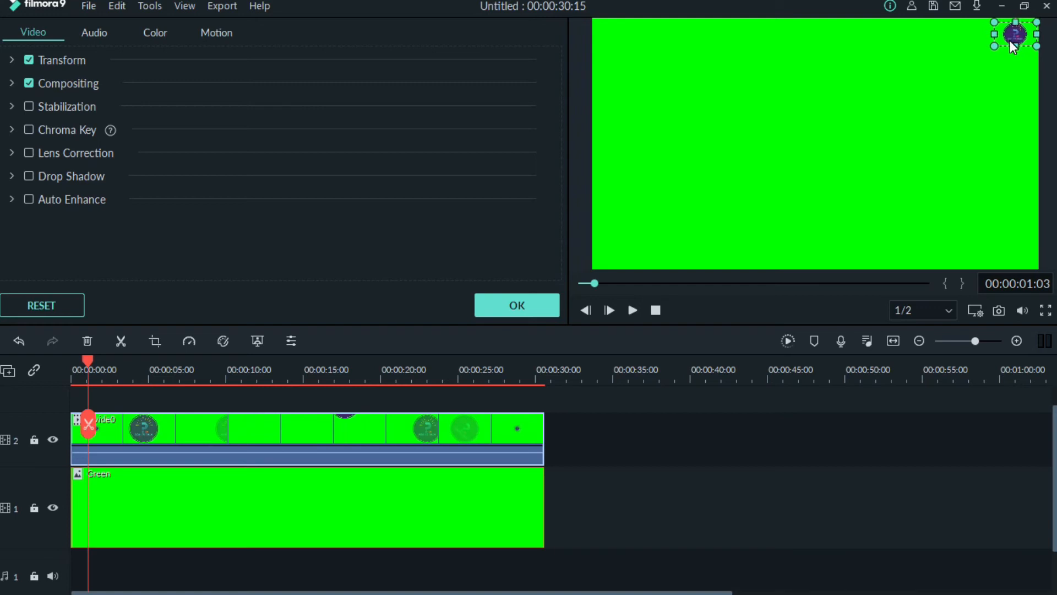
pyautogui.click(1010, 59)
pyautogui.click(1013, 36)
# Play the composition in full screen to check the corner logo animation, return to the editor and pause playback.
pyautogui.click(1044, 312)
pyautogui.click(64, 582)
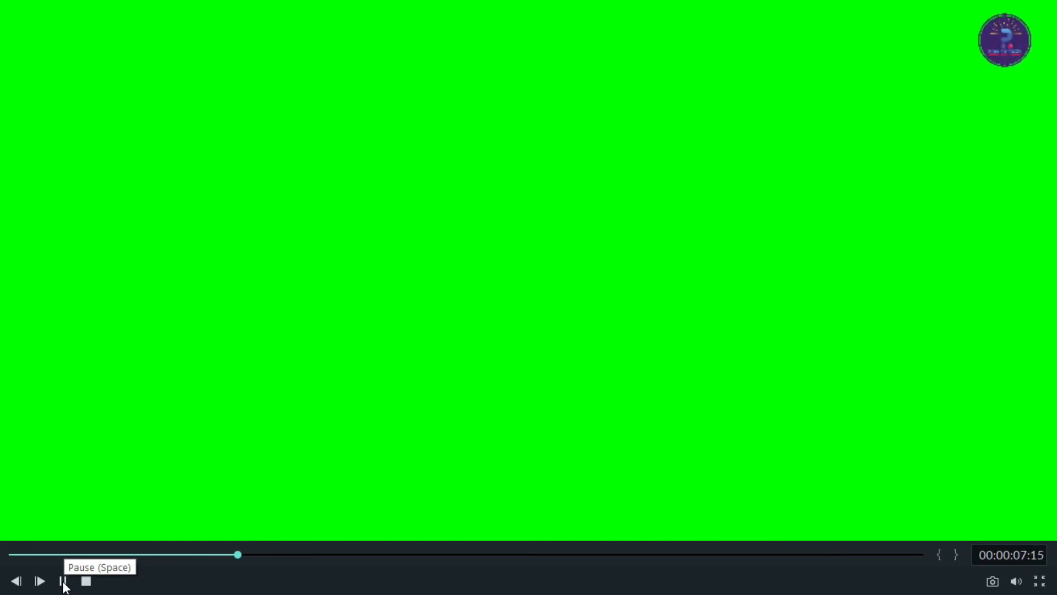
pyautogui.press('Escape')
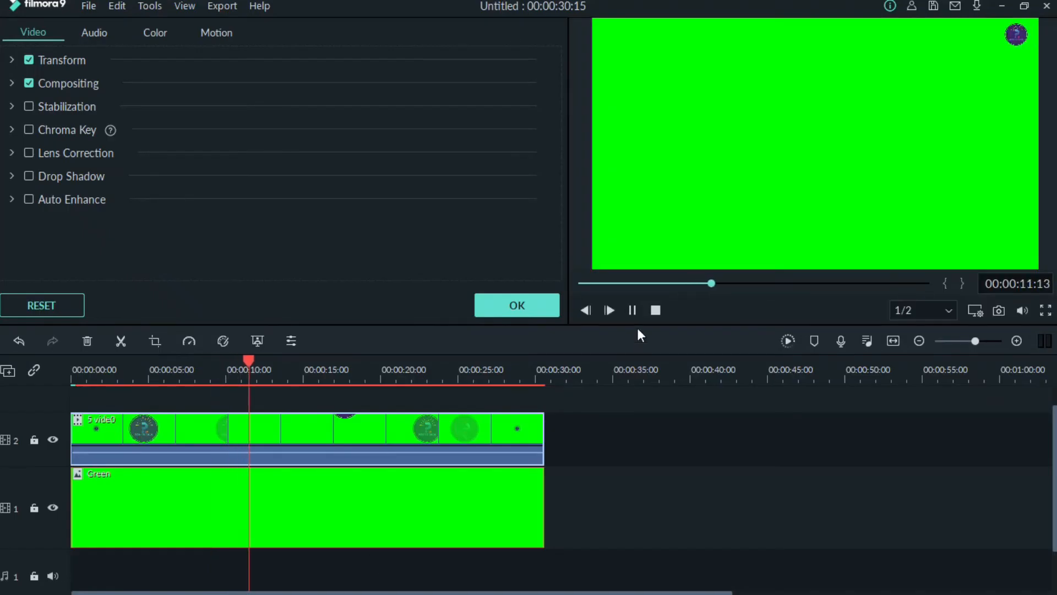
pyautogui.click(633, 310)
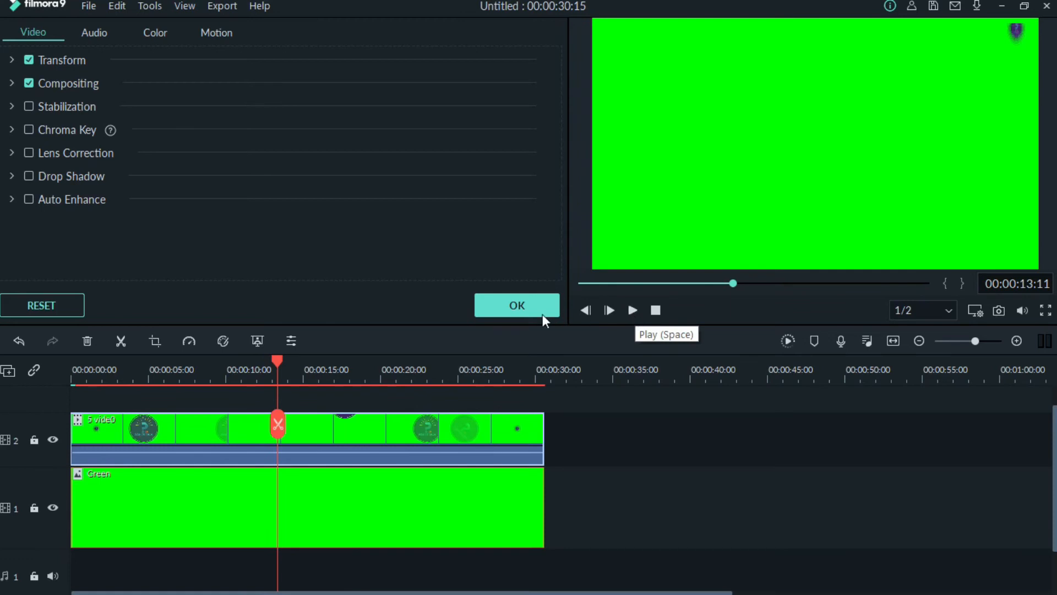
# Confirm the 5 vide0 clip's edits and export the composition as a local MP4 named 6th video.
pyautogui.click(498, 306)
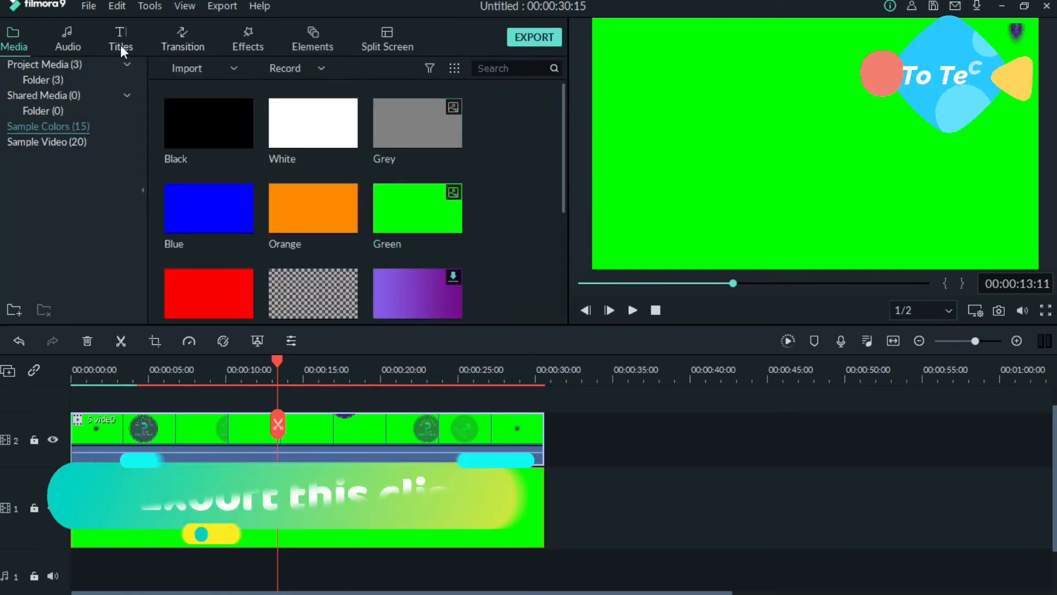
pyautogui.click(551, 37)
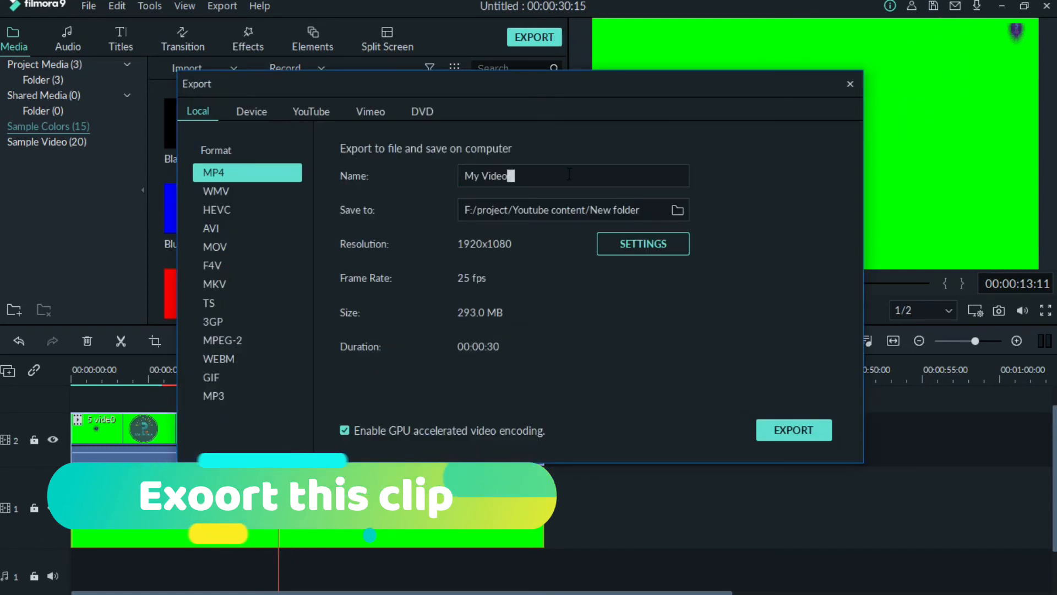
pyautogui.write('6th video')
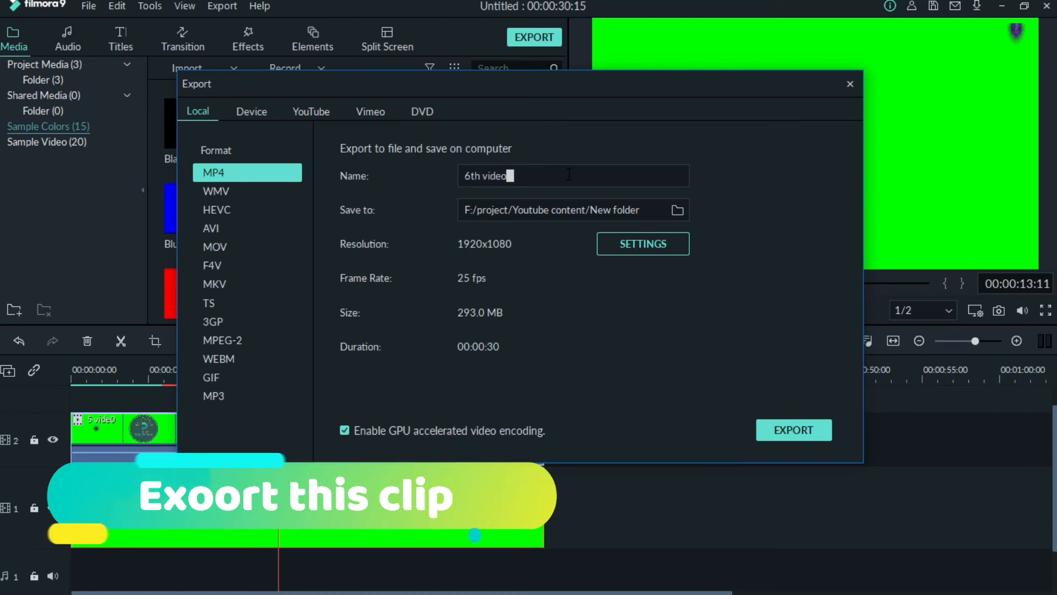
pyautogui.click(781, 437)
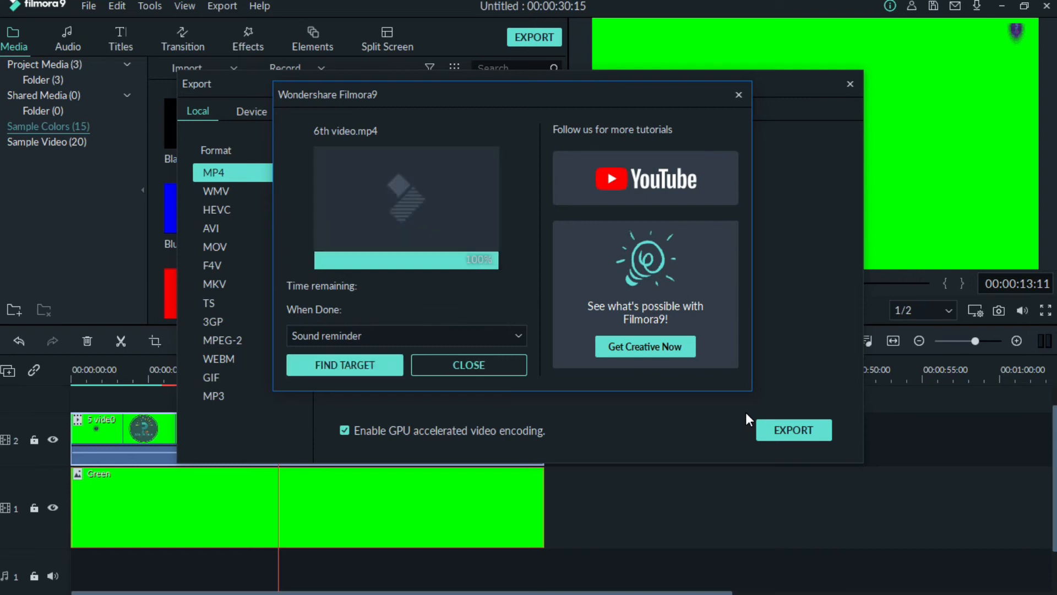
pyautogui.click(489, 366)
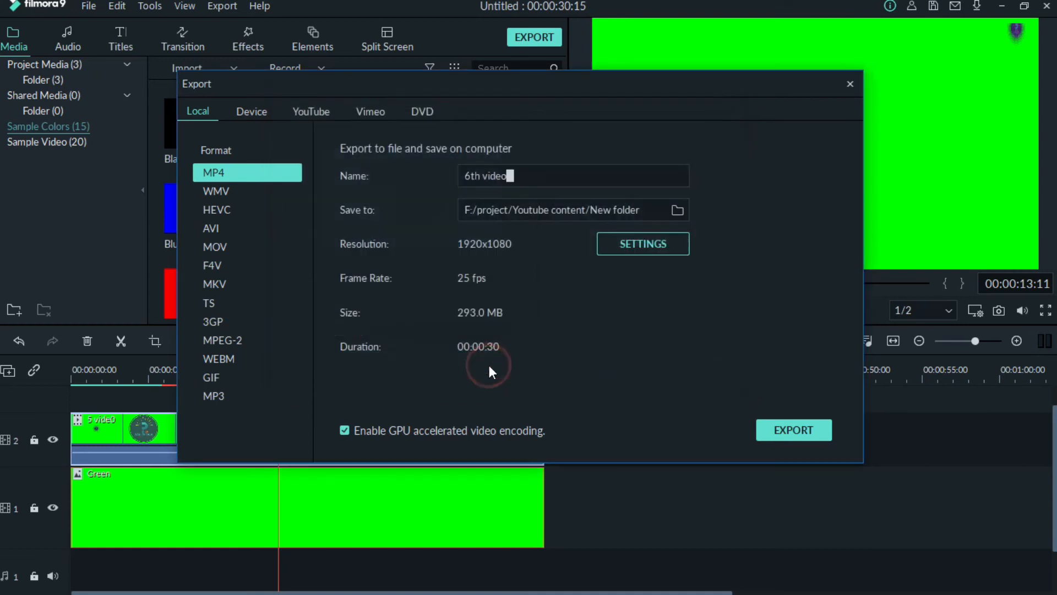
pyautogui.click(851, 84)
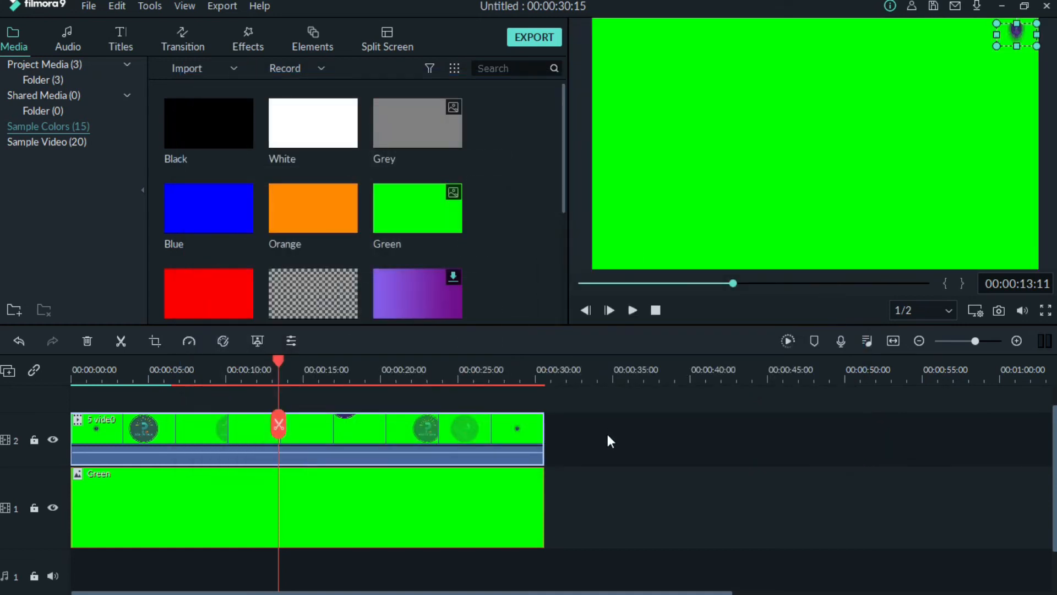
# Delete both clips from the timeline and import the exported 6th video file into the project media.
pyautogui.moveTo(588, 502); pyautogui.dragTo(283, 446)
pyautogui.press('Delete')
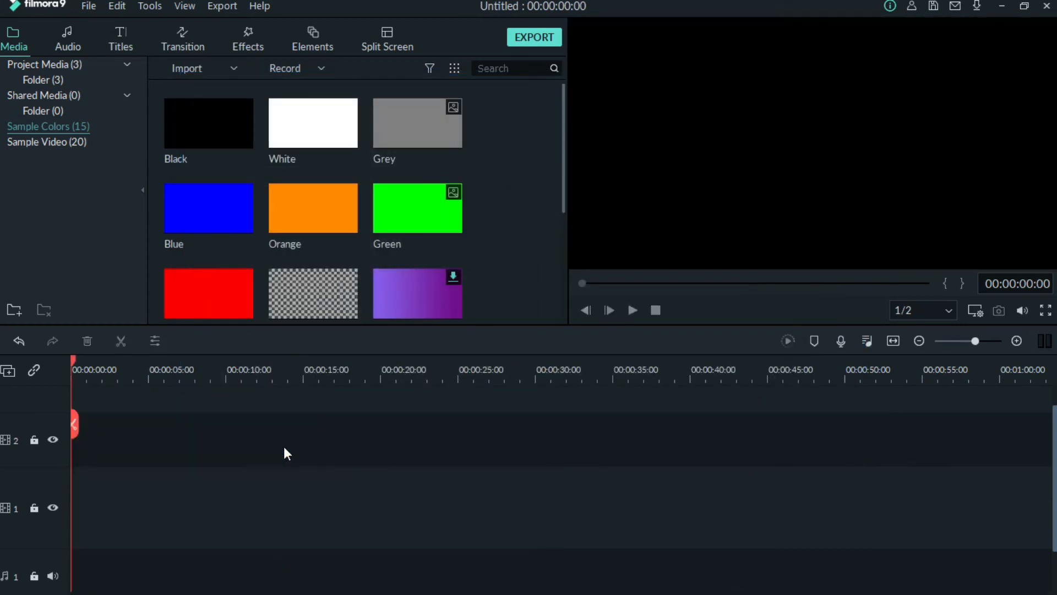
pyautogui.click(41, 64)
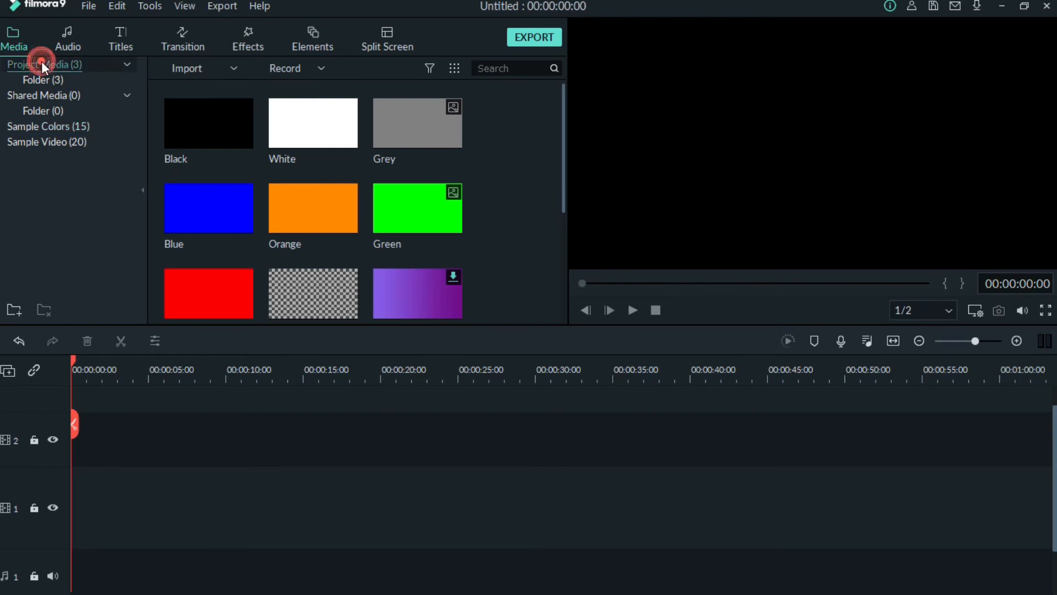
pyautogui.click(189, 67)
pyautogui.click(199, 86)
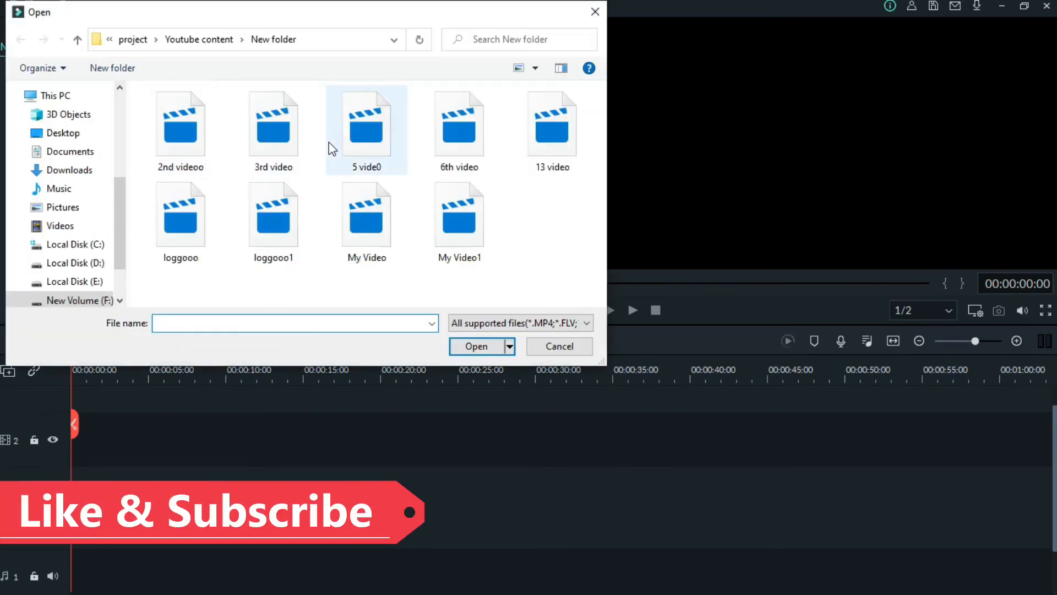
pyautogui.click(469, 158)
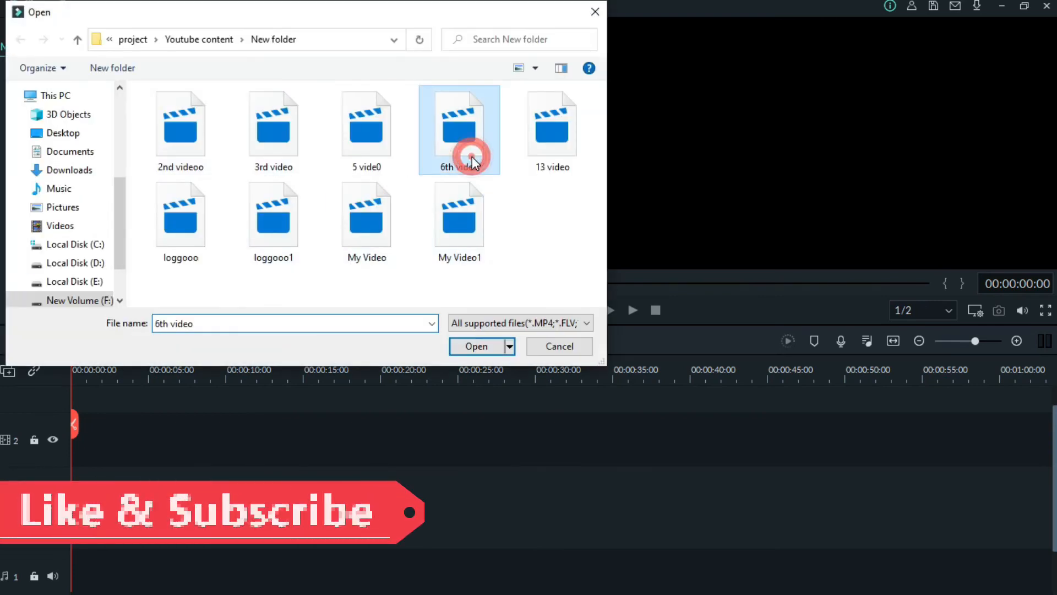
pyautogui.click(477, 346)
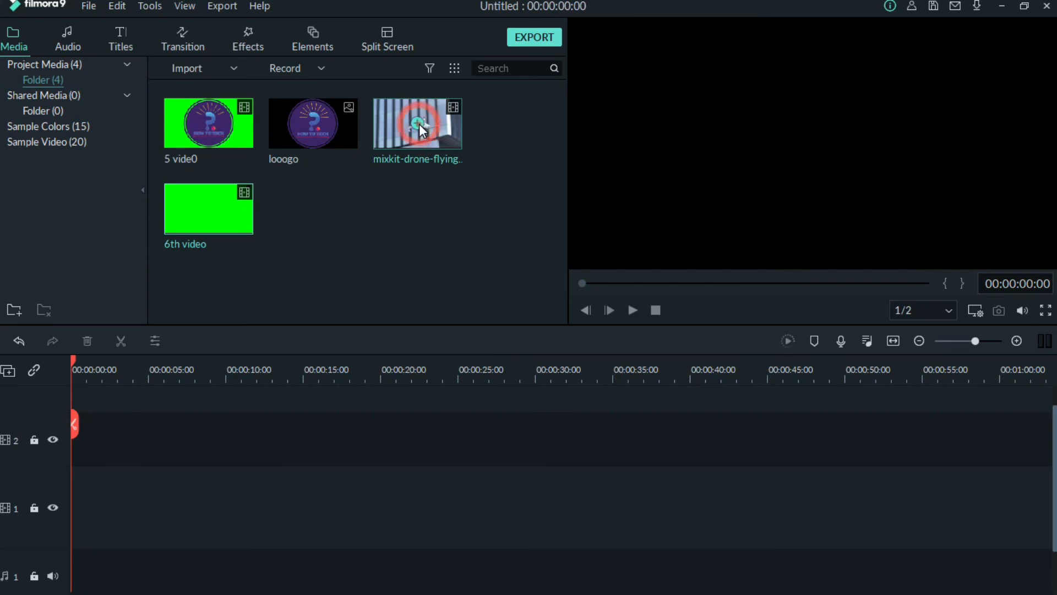
# Place the mixkit drone clip on video track 1 and the 6th video clip above it on track 2, both starting at zero.
pyautogui.click(664, 339)
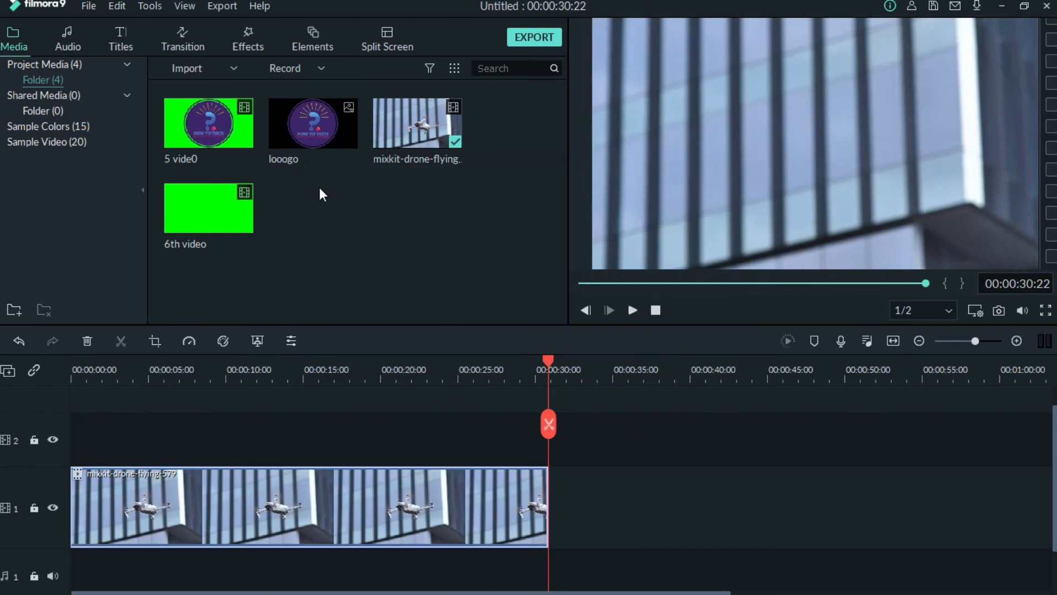
pyautogui.click(209, 209)
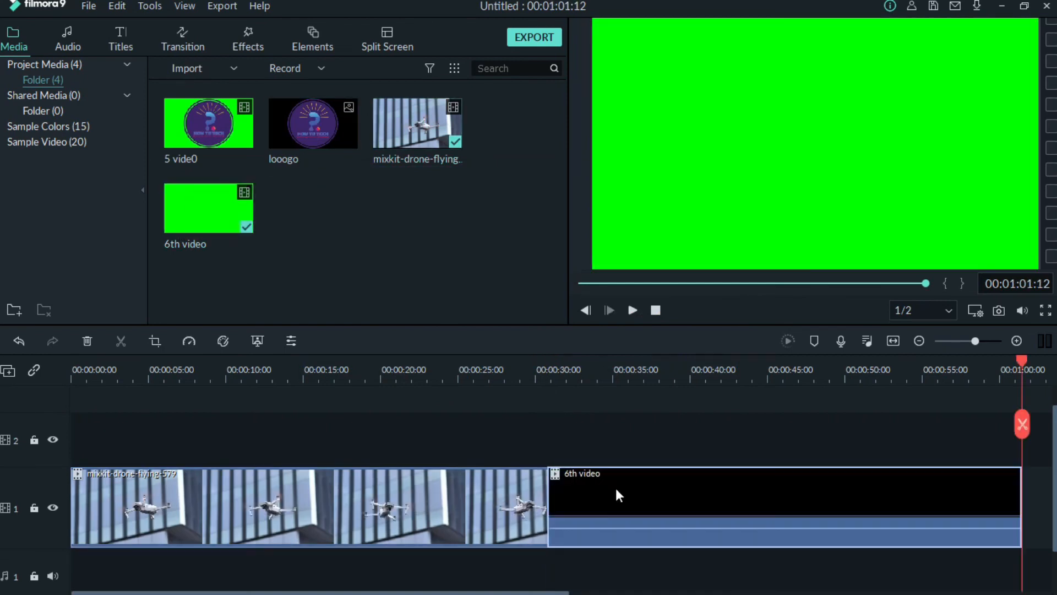
pyautogui.moveTo(606, 468); pyautogui.dragTo(121, 417)
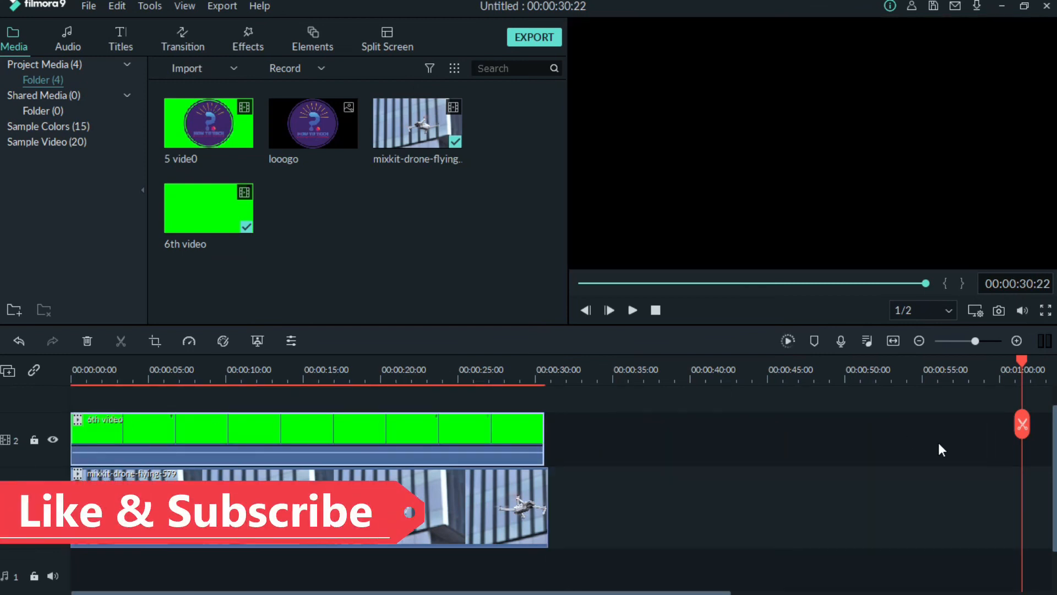
# Move the playhead to 00:00:01:08 and key out the green background of the 6th video clip with Green Screen.
pyautogui.moveTo(1027, 427); pyautogui.dragTo(106, 411)
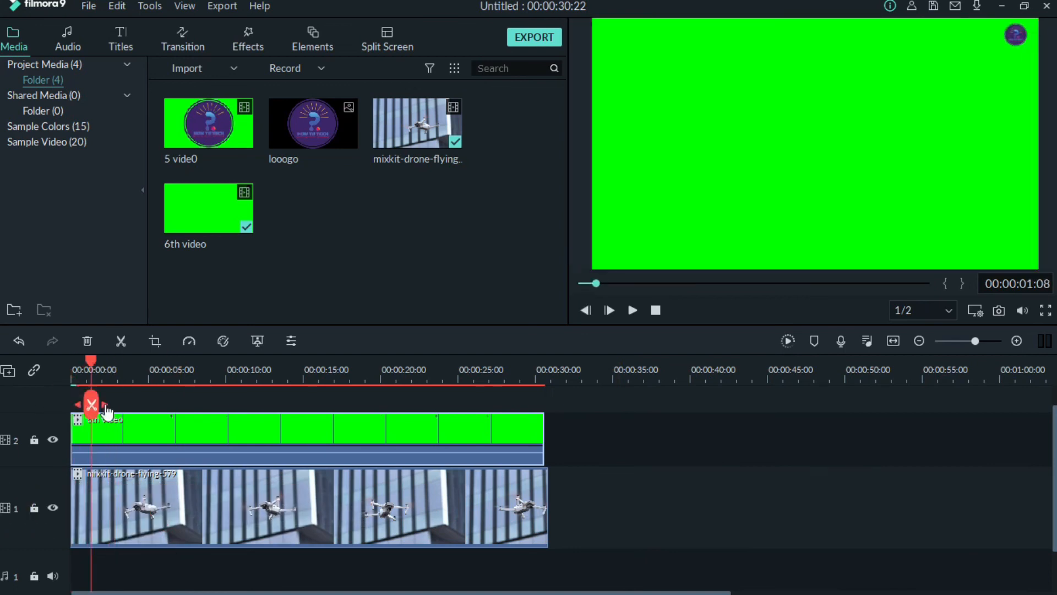
pyautogui.rightClick(160, 426)
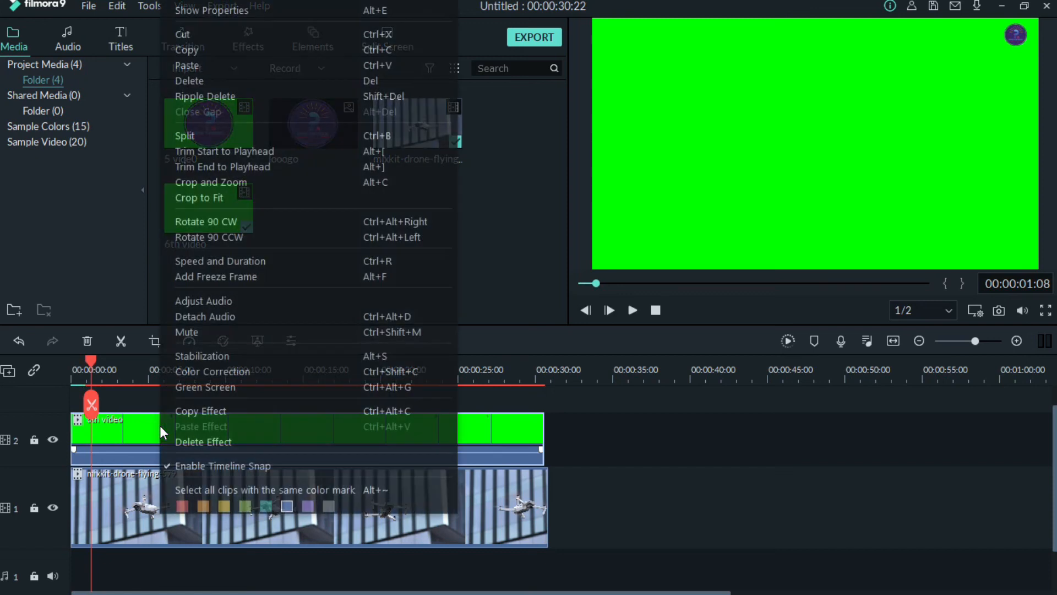
pyautogui.click(220, 387)
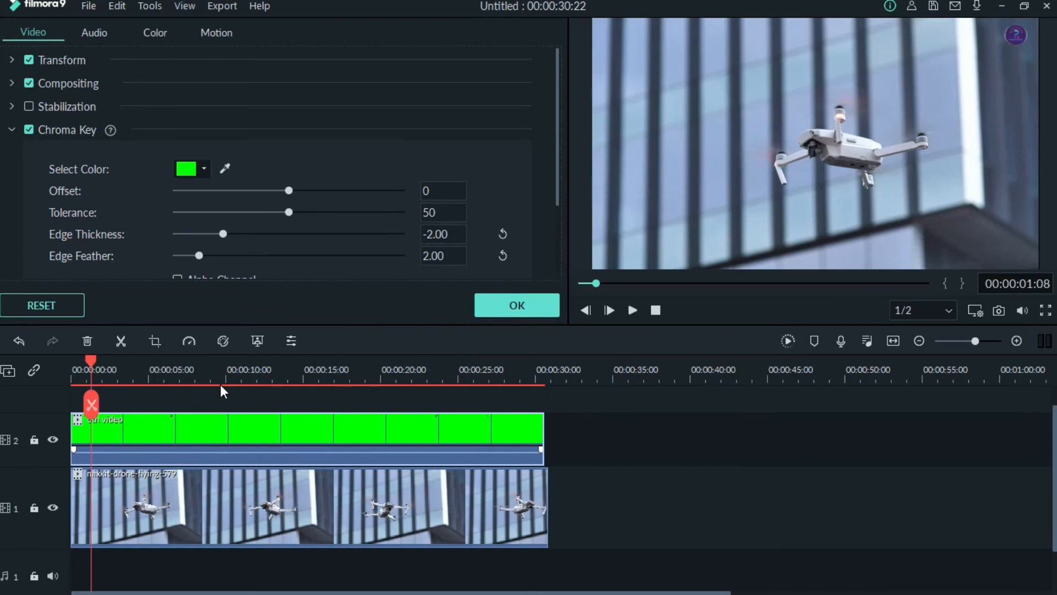
pyautogui.click(432, 190)
pyautogui.click(507, 306)
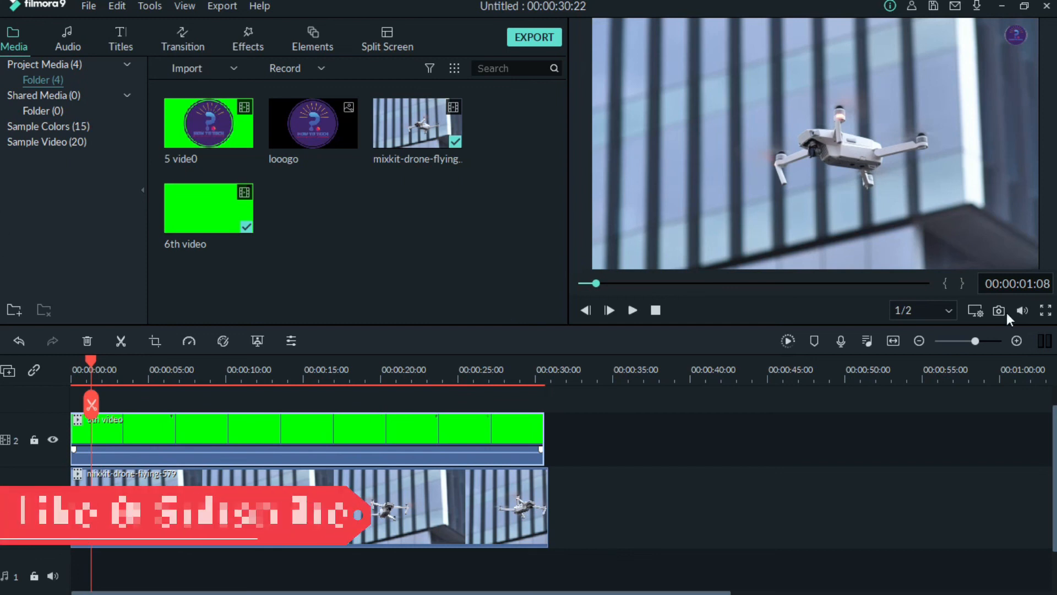
# Play the drone footage with the logo overlay in full screen, return to the editor and pause playback.
pyautogui.click(633, 307)
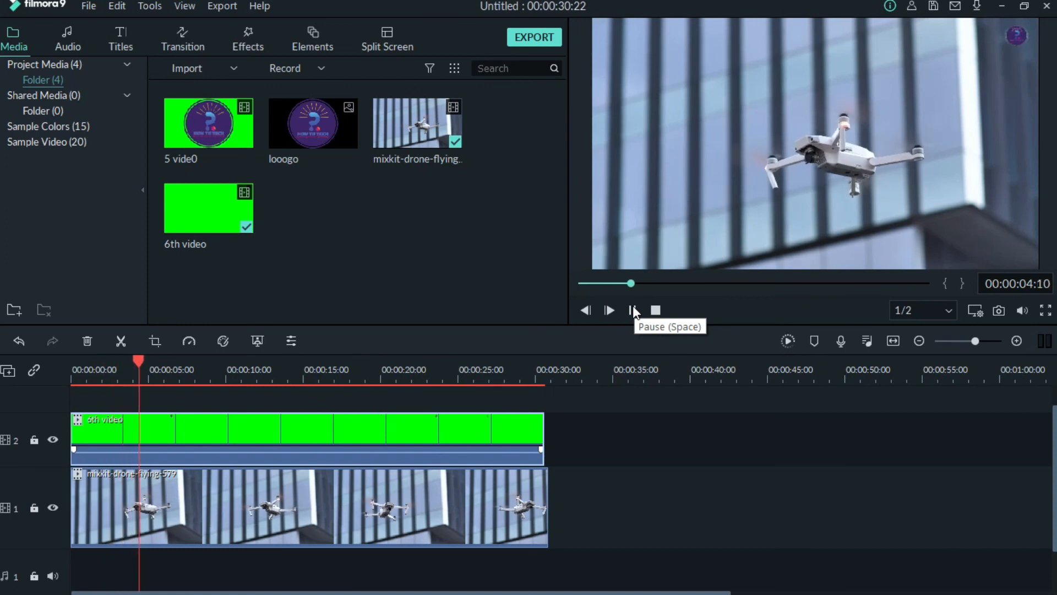
pyautogui.click(1042, 311)
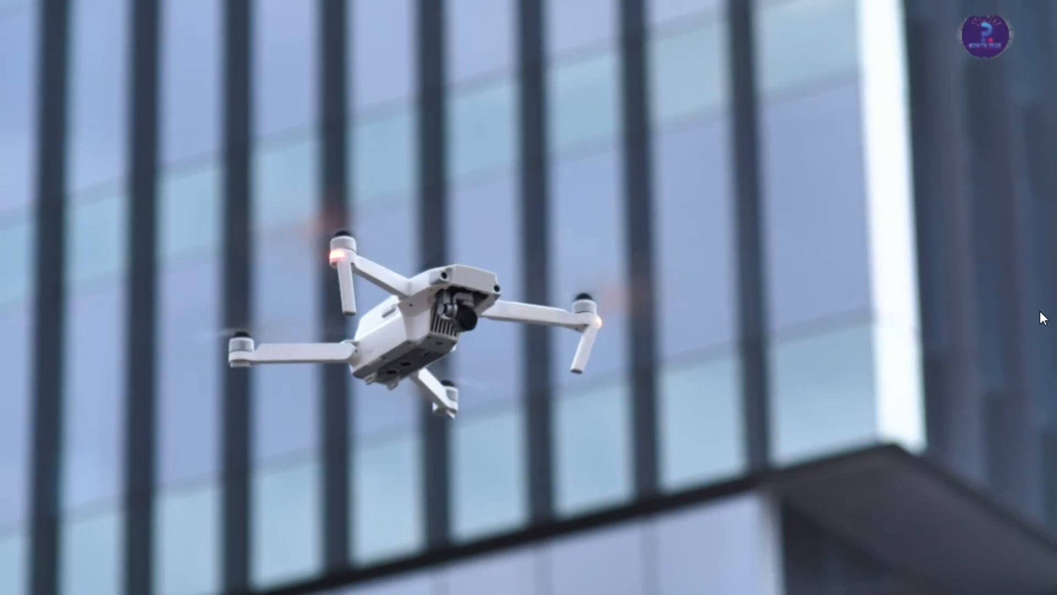
pyautogui.press('Escape')
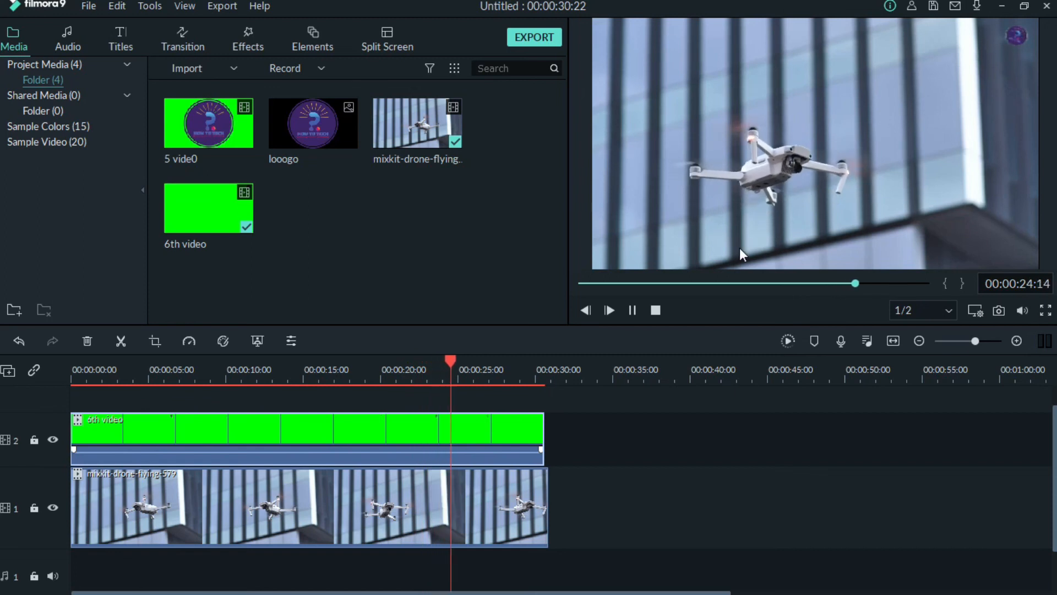
pyautogui.click(631, 304)
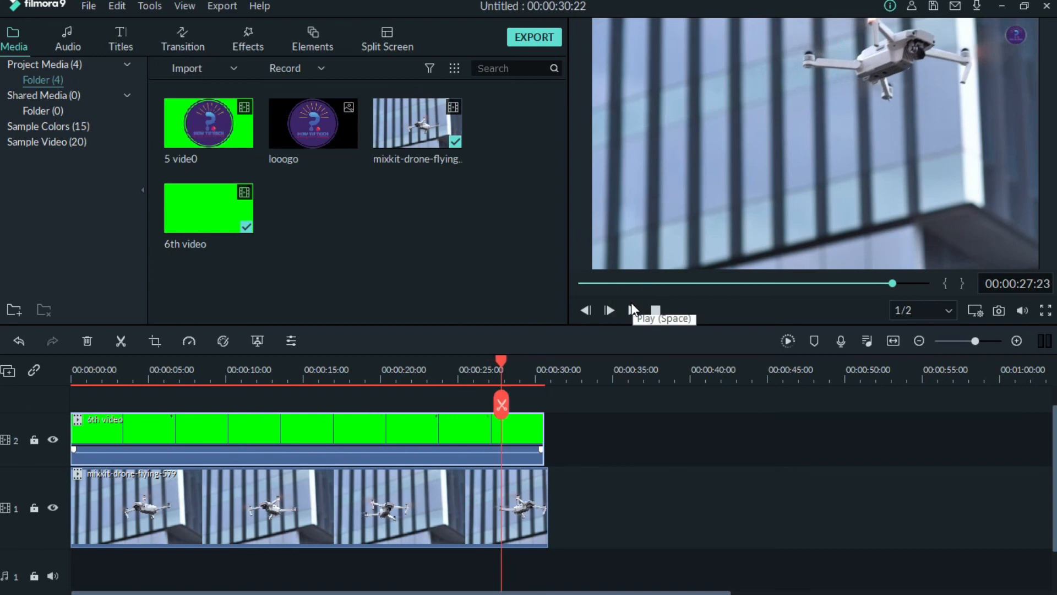